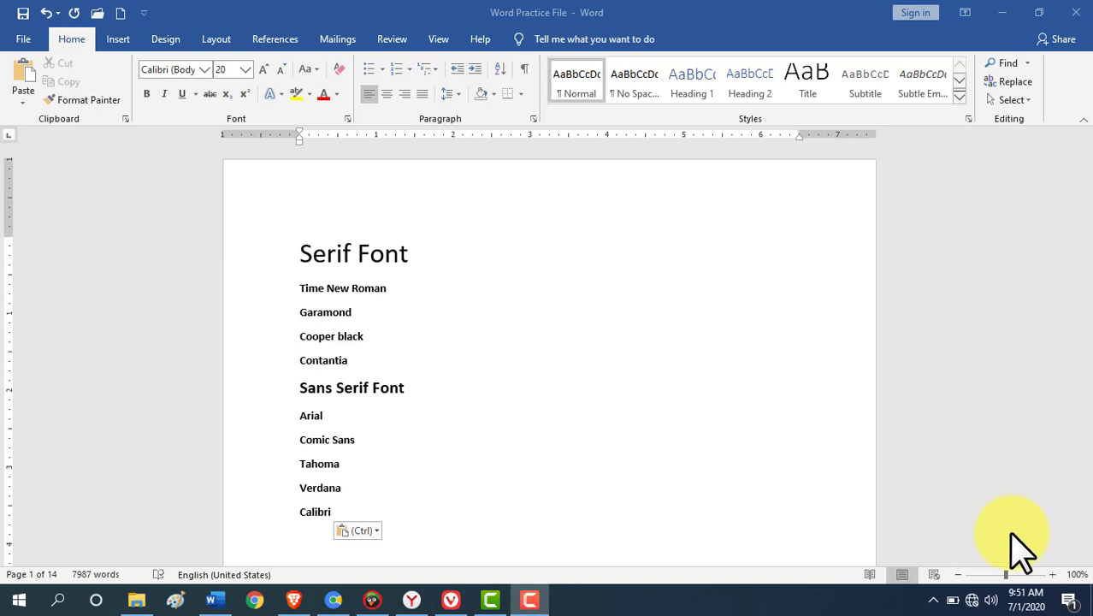
Set the font of the "Video Production" heading to Times New Roman
key(ctrl+z)
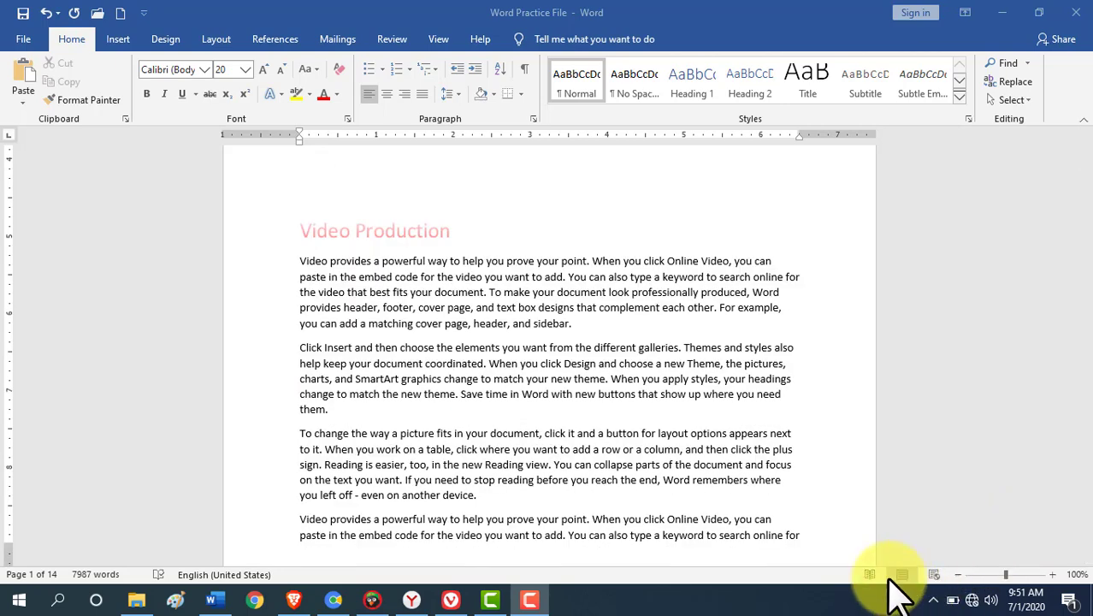
drag(300, 231, 447, 231)
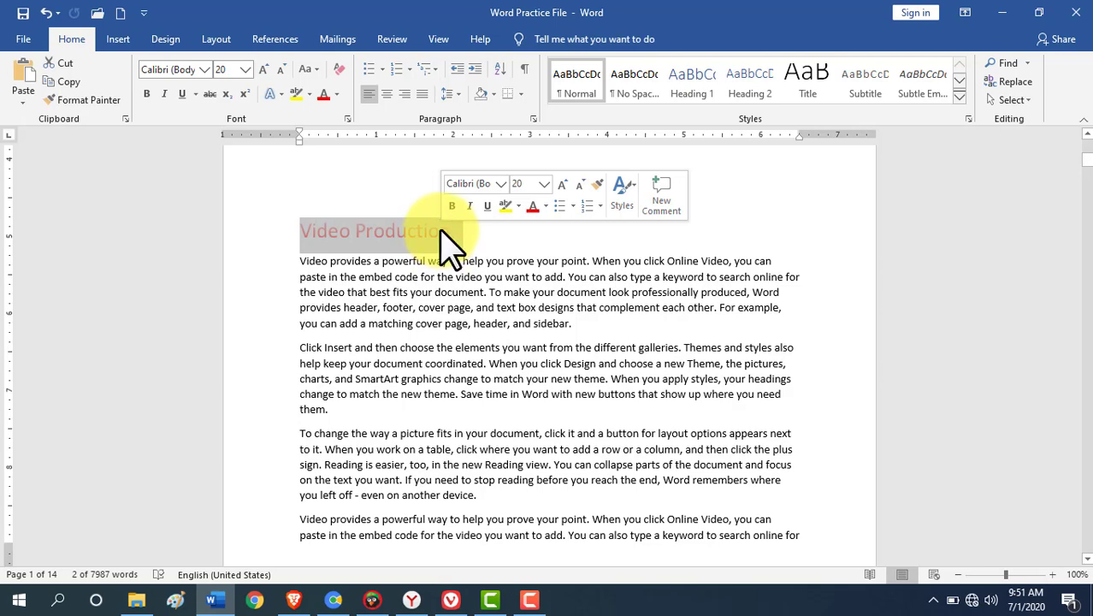
click(206, 70)
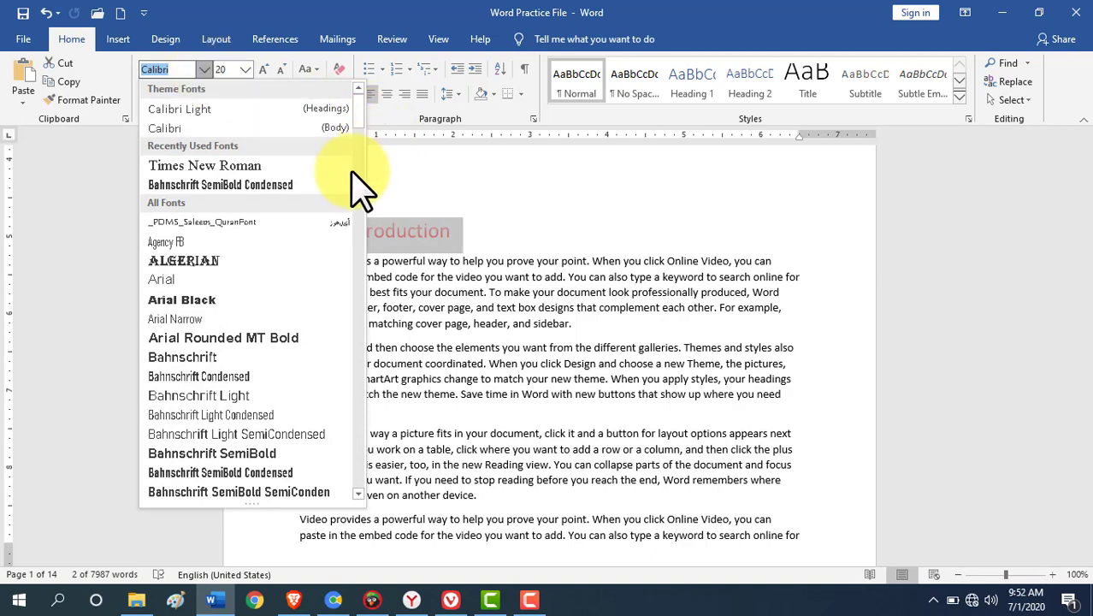
scroll(368, 232, down, 6)
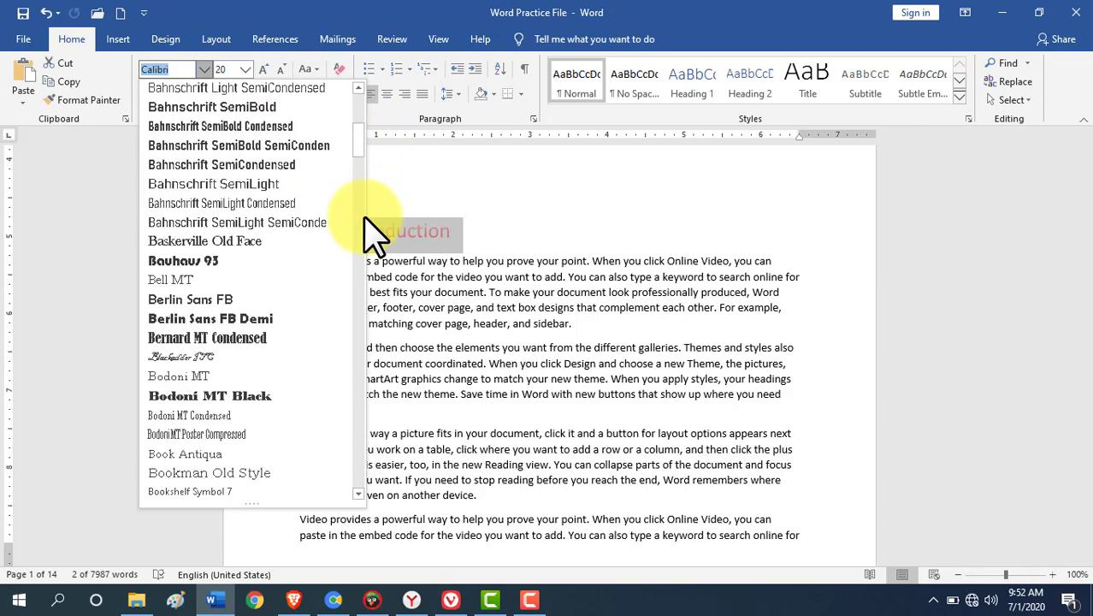
scroll(368, 230, down, 7)
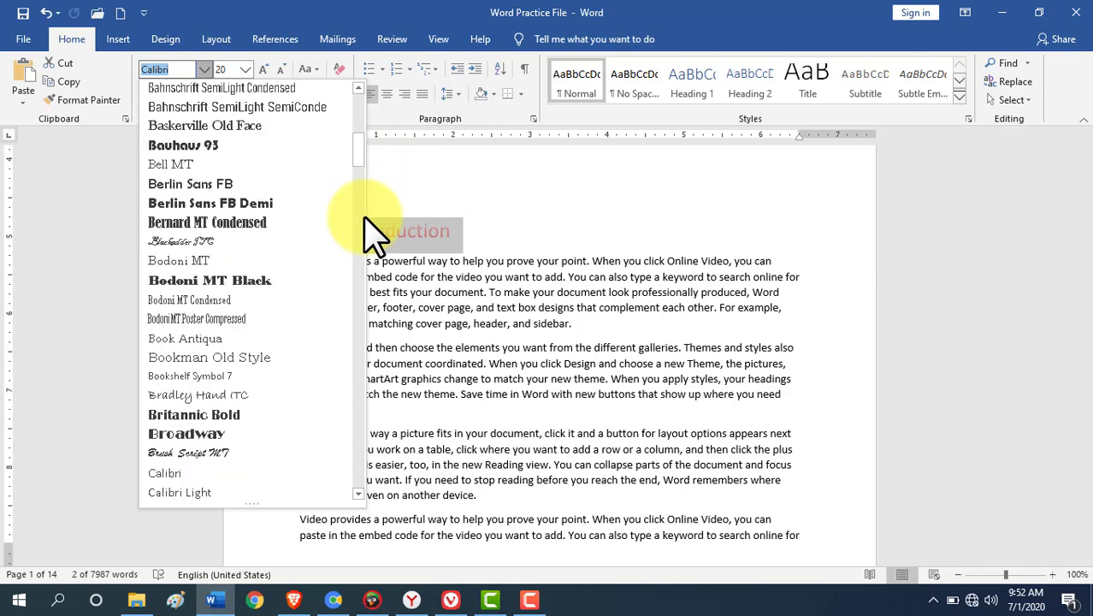
scroll(375, 233, up, 5)
scroll(366, 220, up, 5)
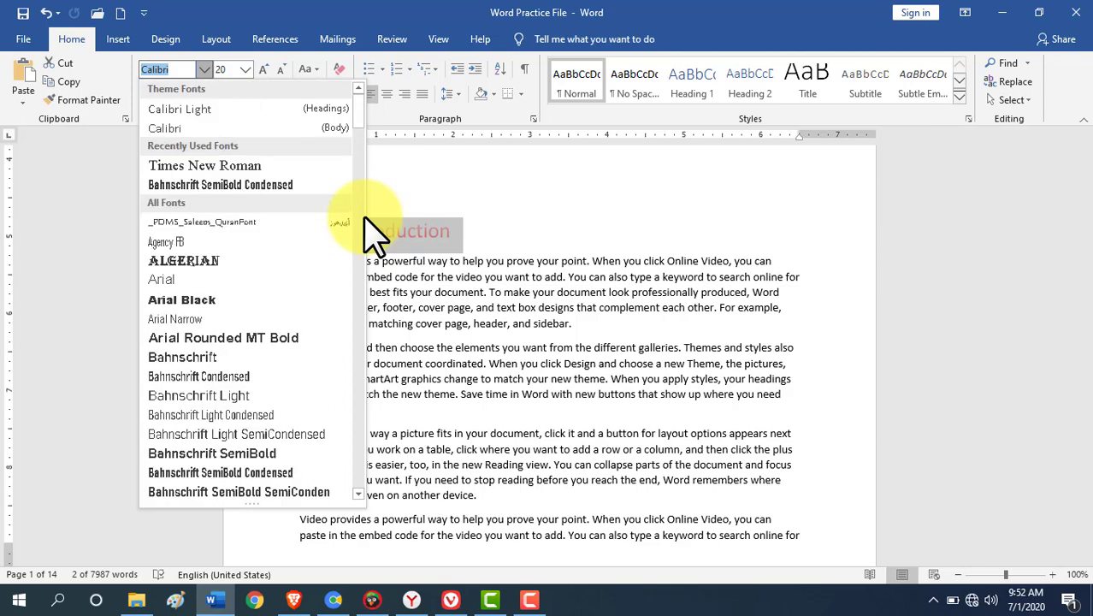
click(179, 166)
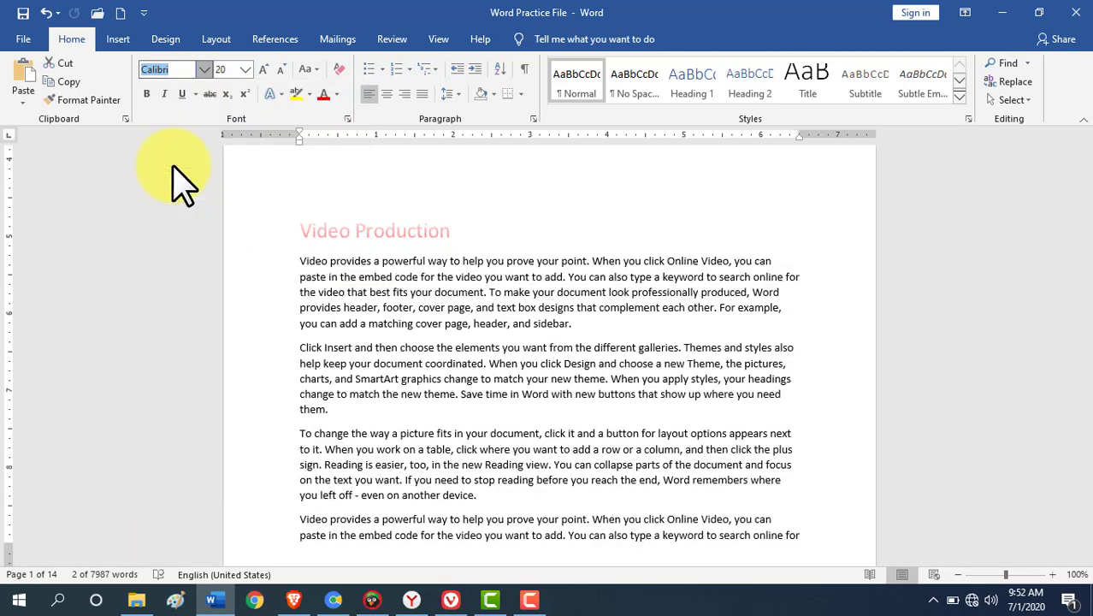
Place the cursor at the end of the "Video Production" heading and enter Verdana as the font name
click(1051, 575)
click(1052, 575)
click(1051, 575)
click(1051, 575)
click(1051, 574)
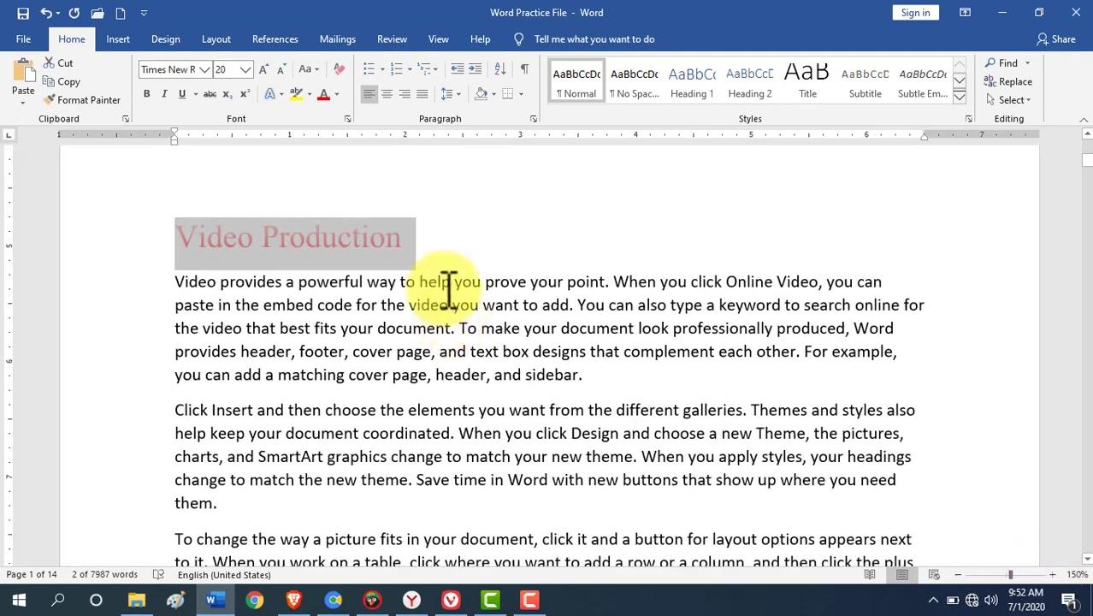
click(399, 241)
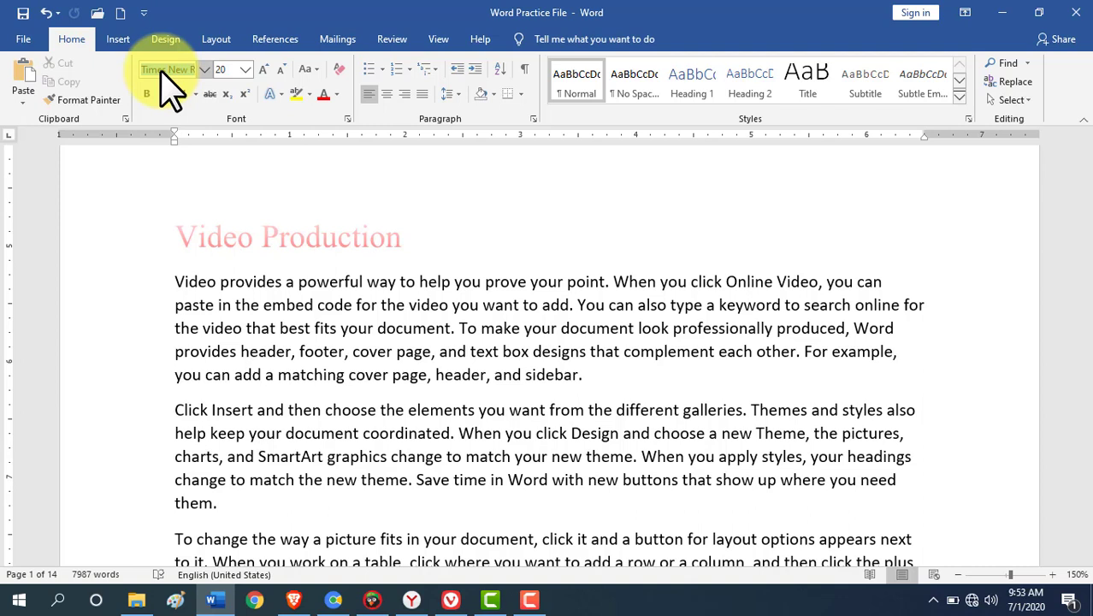
text(Verdana)
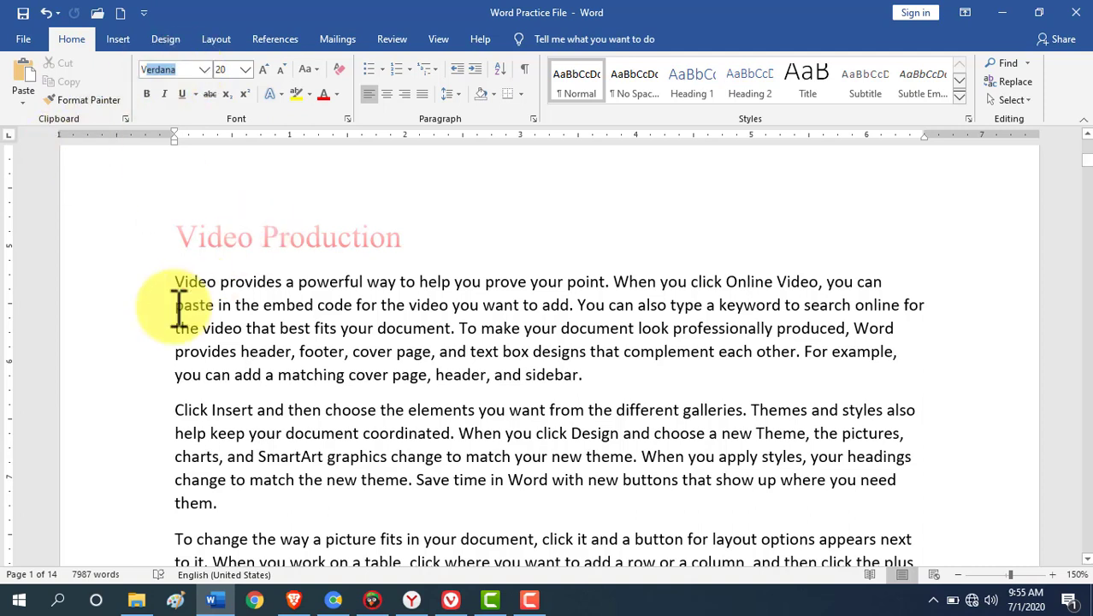
Try the Cambria Math font on the first body paragraph below the heading
drag(176, 281, 703, 392)
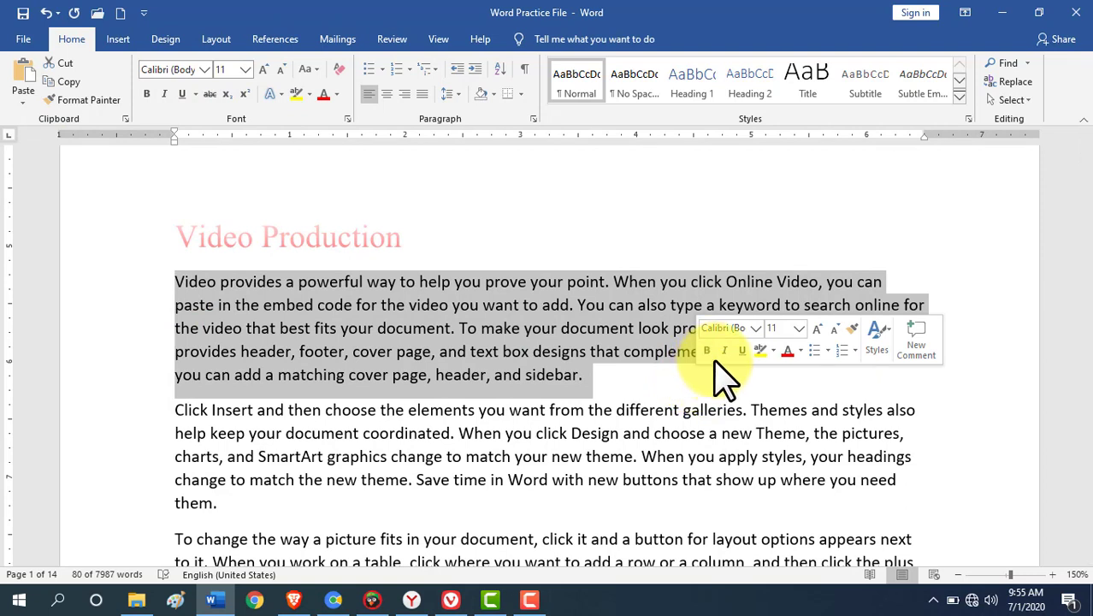
click(754, 330)
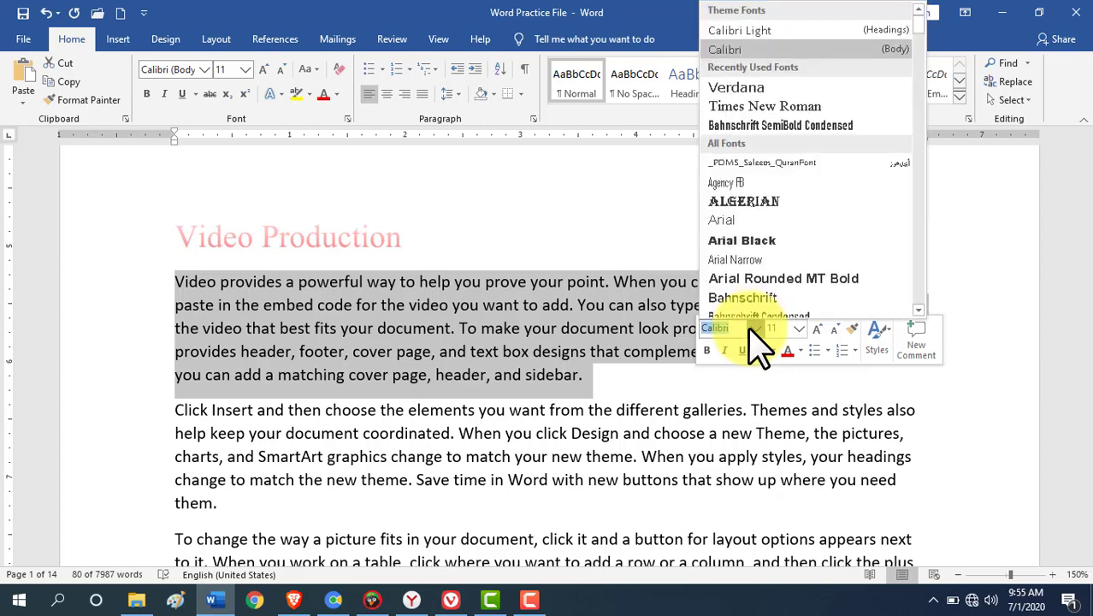
click(918, 310)
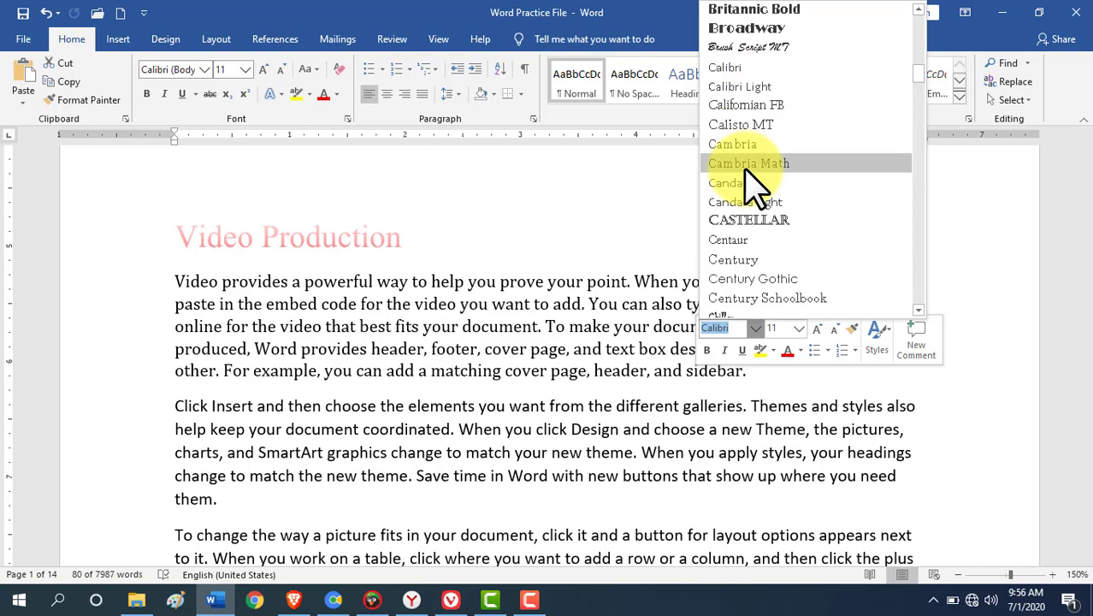
click(624, 355)
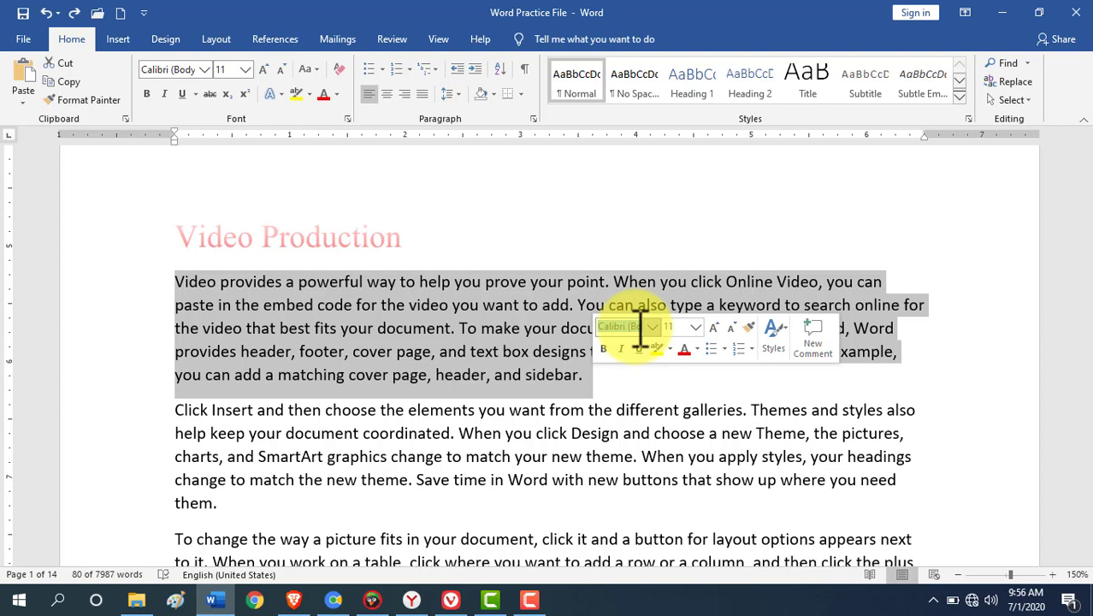
click(599, 398)
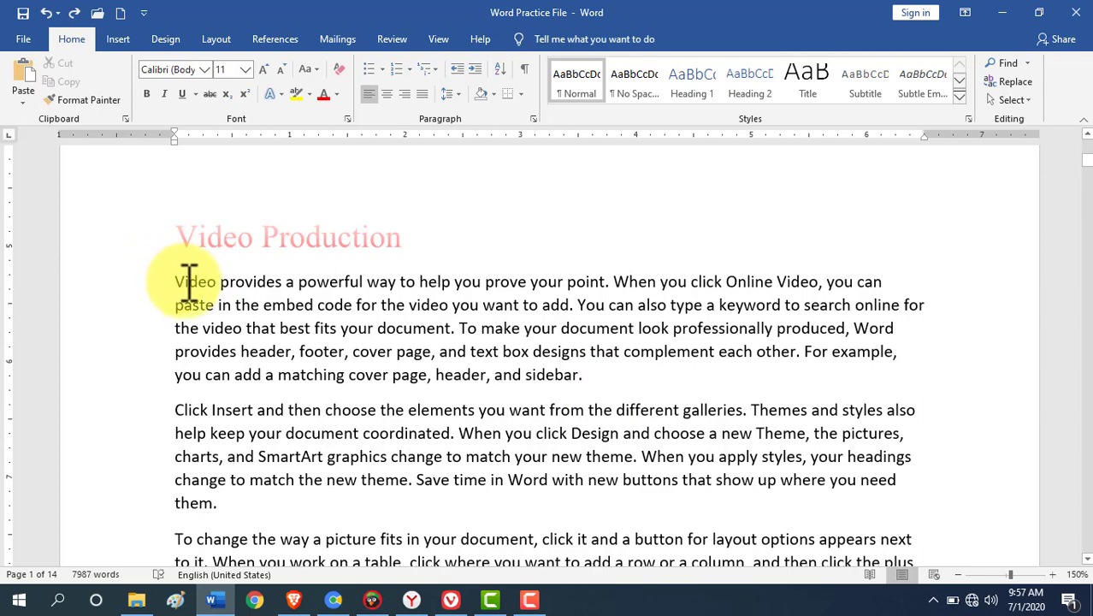
Look through the fonts available for the first body paragraph in the Font dialog and search for names starting with "ca"
drag(189, 284, 654, 376)
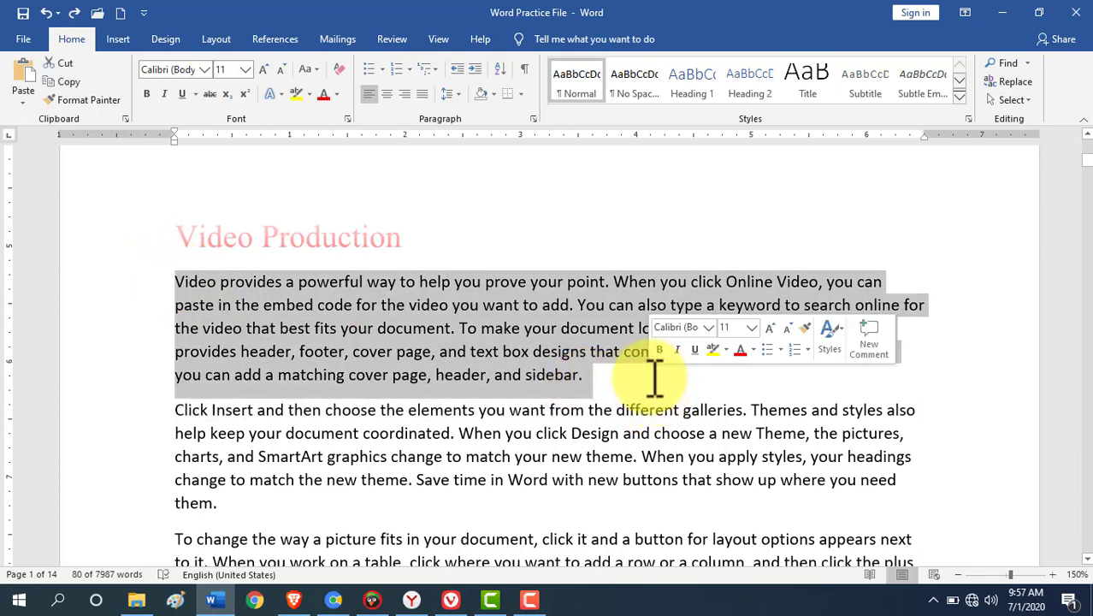
click(348, 119)
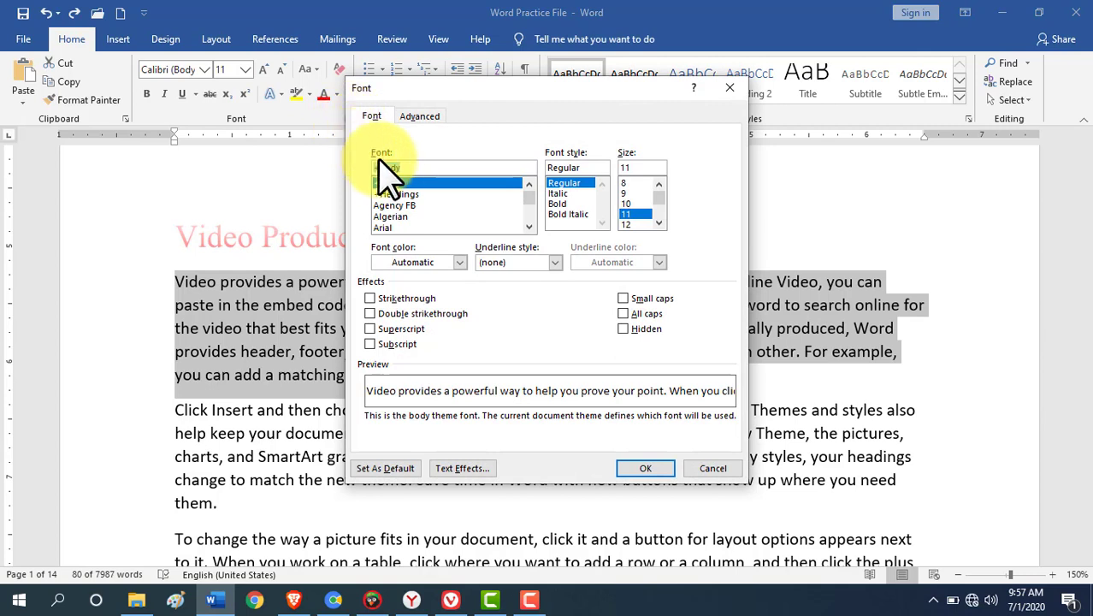
drag(529, 226, 530, 226)
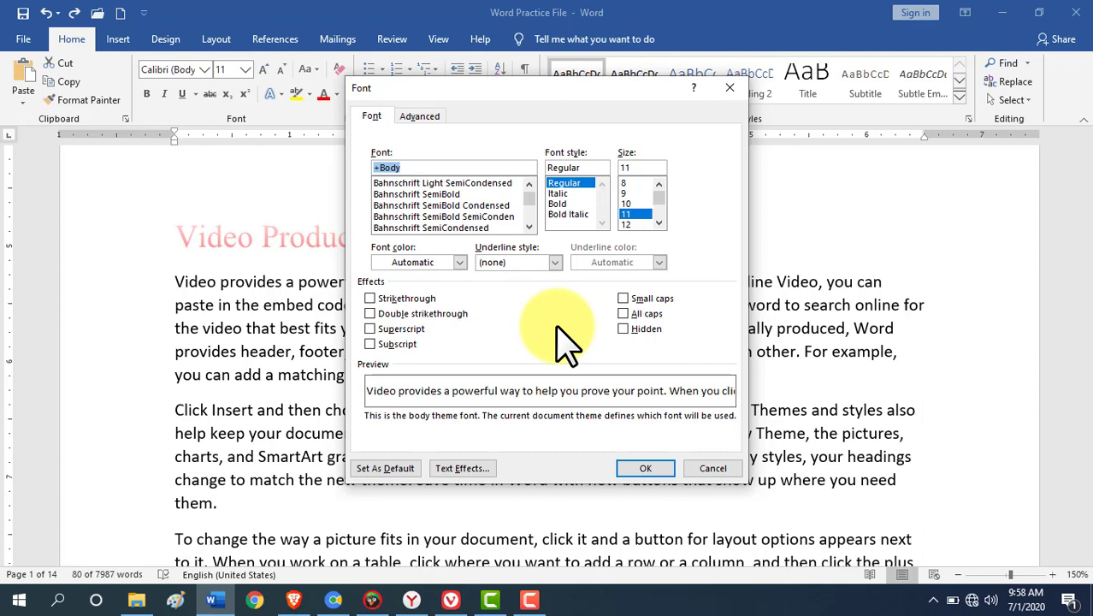
click(529, 226)
click(528, 226)
click(528, 226)
click(529, 226)
click(529, 226)
click(529, 226)
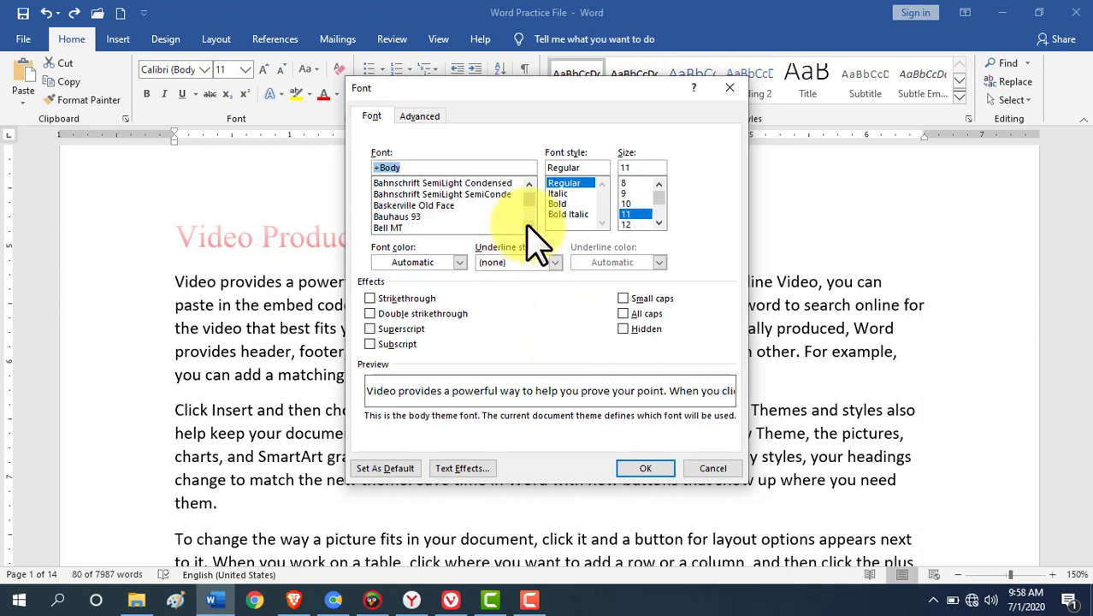
click(528, 226)
click(529, 226)
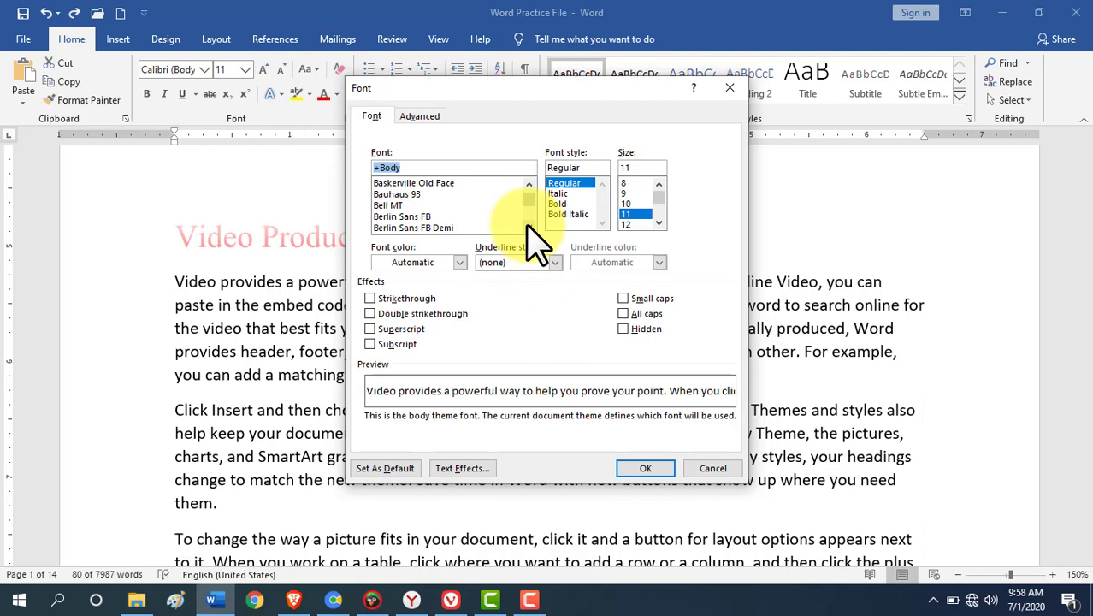
scroll(439, 207, up, 7)
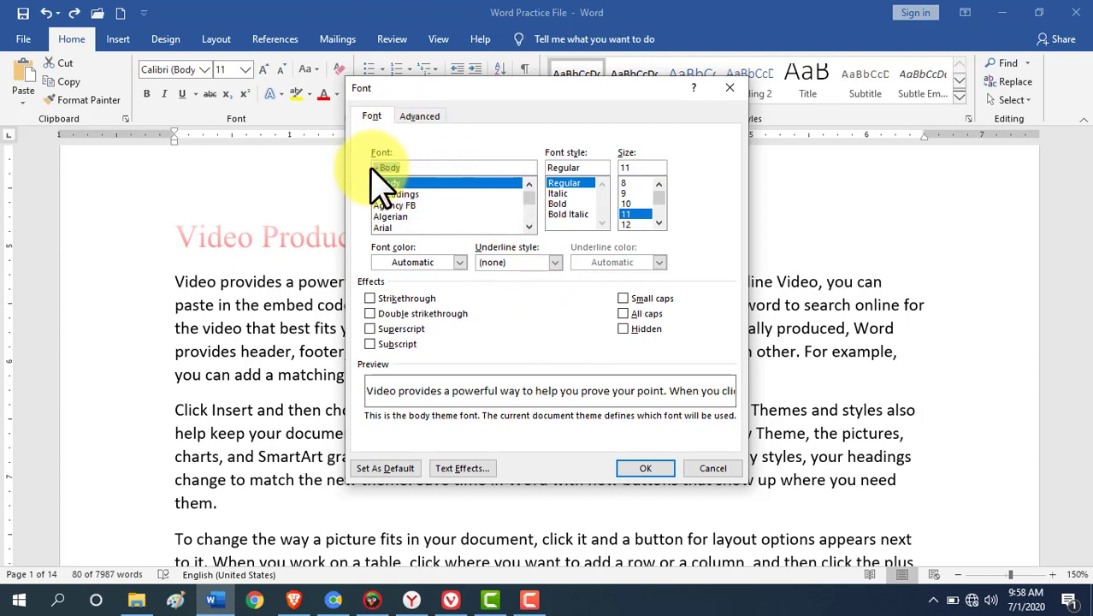
text(ca)
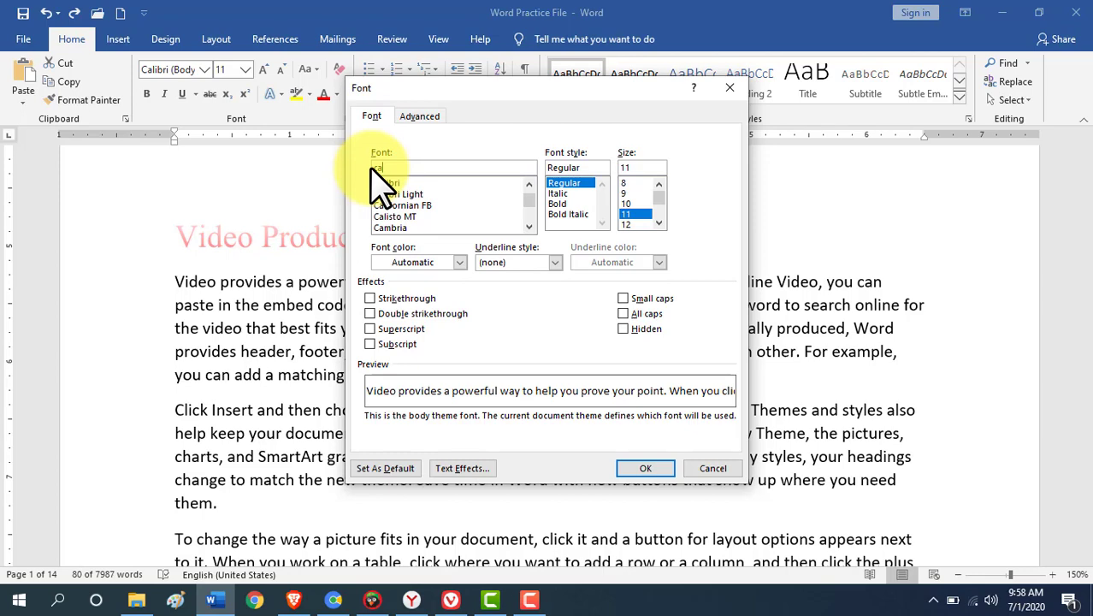
click(715, 469)
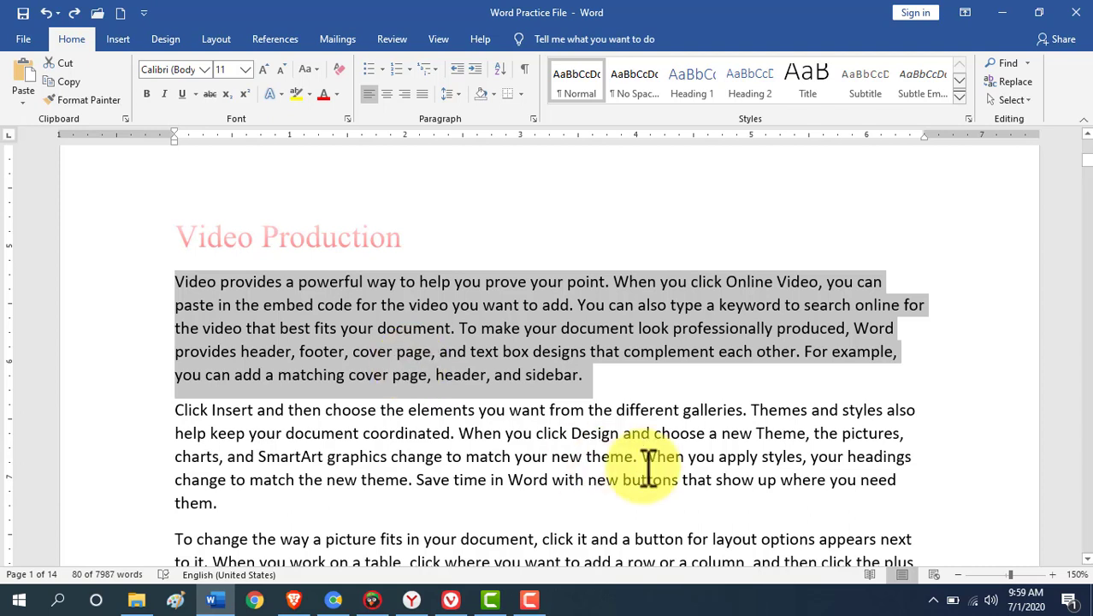
Increase the font size of the first body paragraph by one increment to 12
click(246, 69)
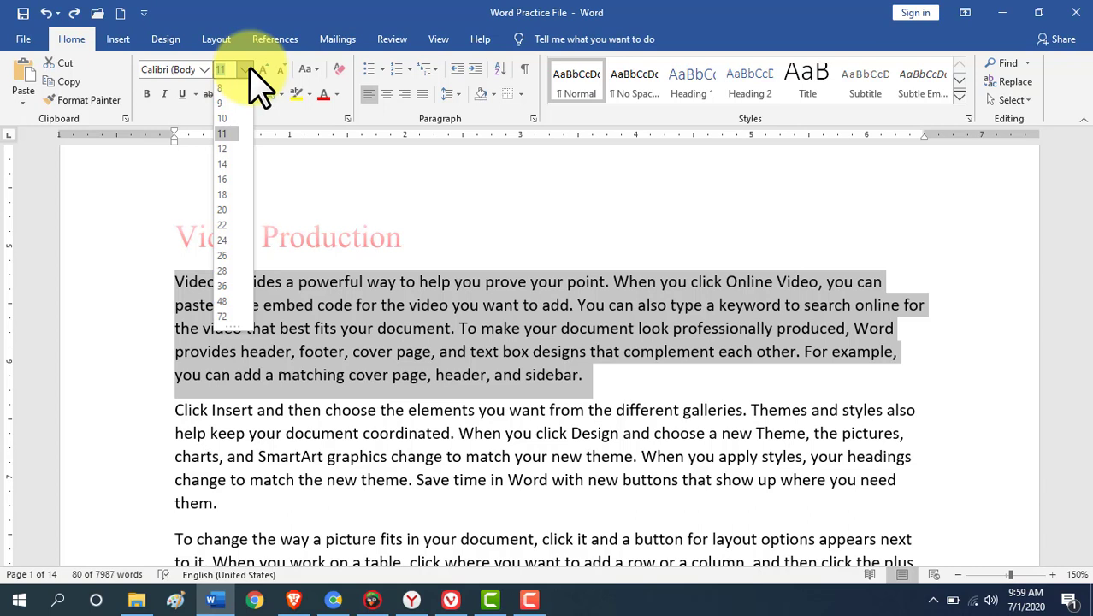
click(244, 69)
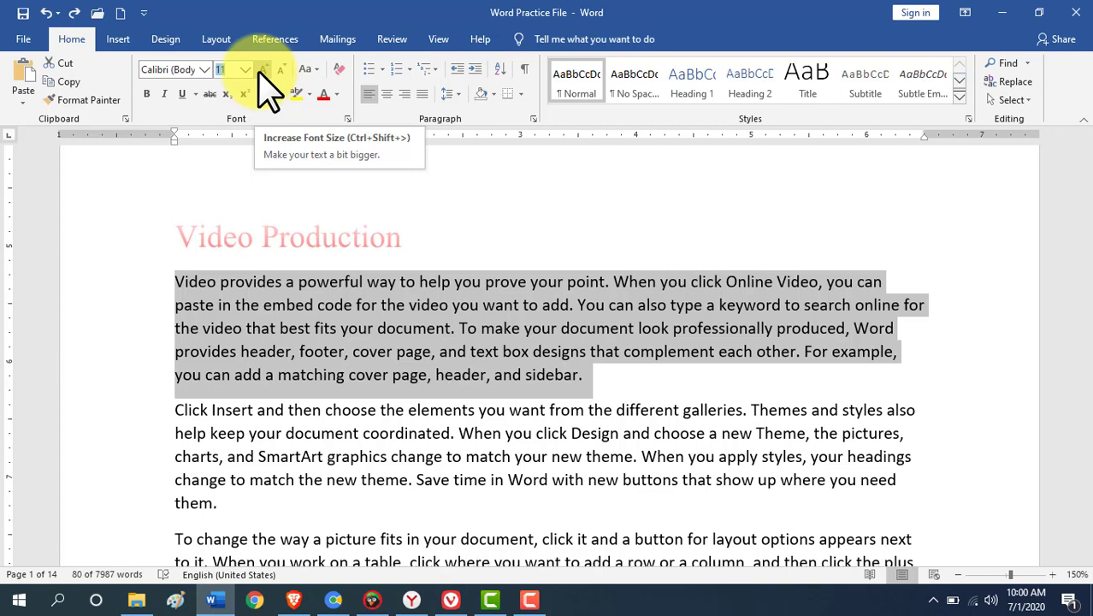
click(266, 73)
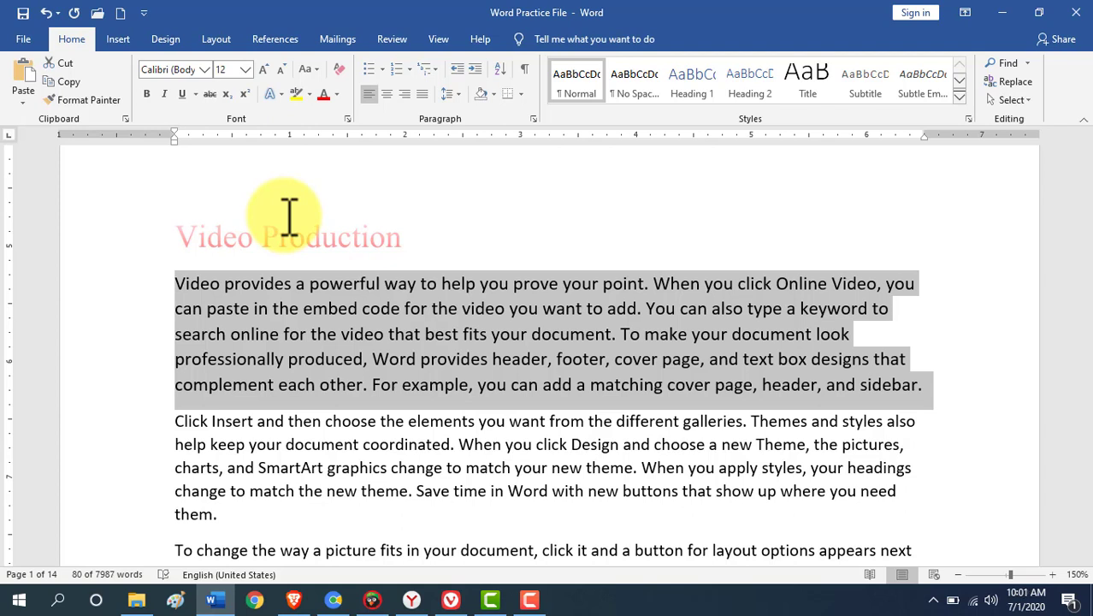
View the preset font sizes offered for the first body paragraph without applying a new one
click(128, 335)
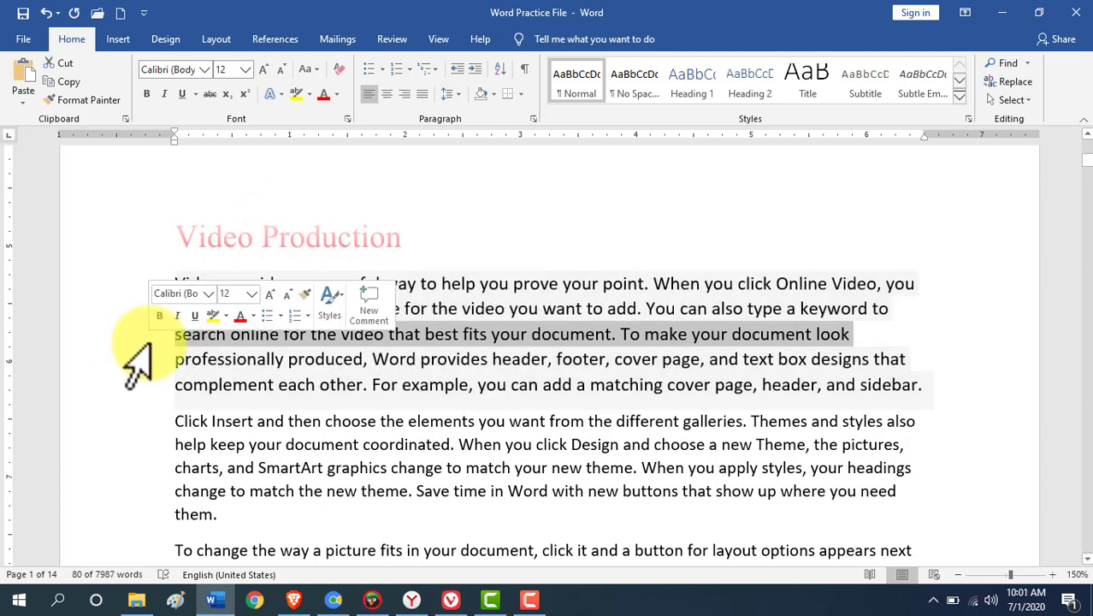
drag(85, 286, 916, 398)
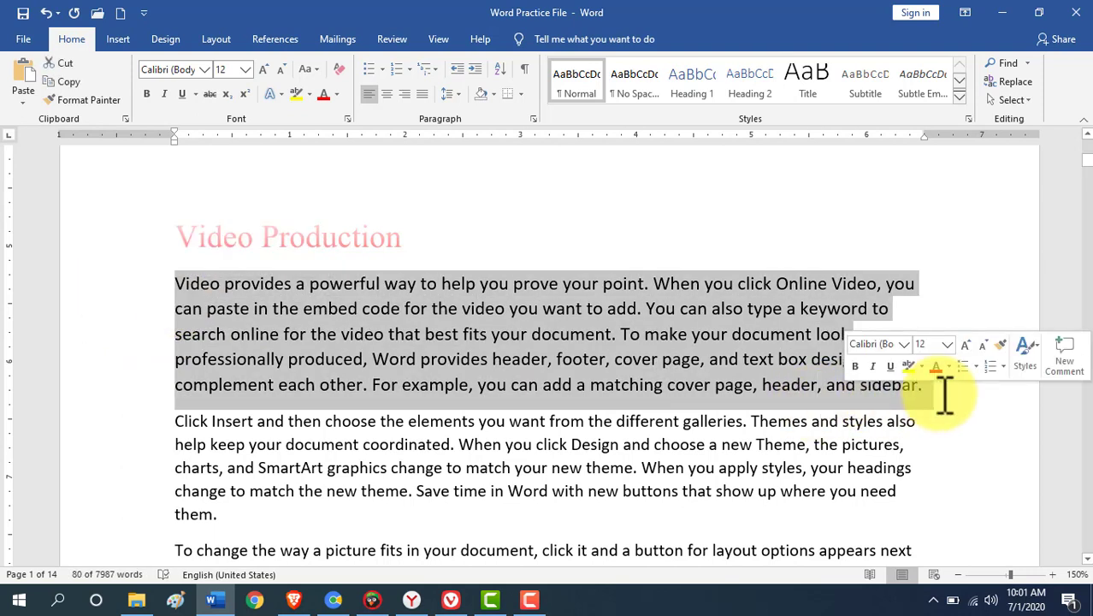
click(947, 342)
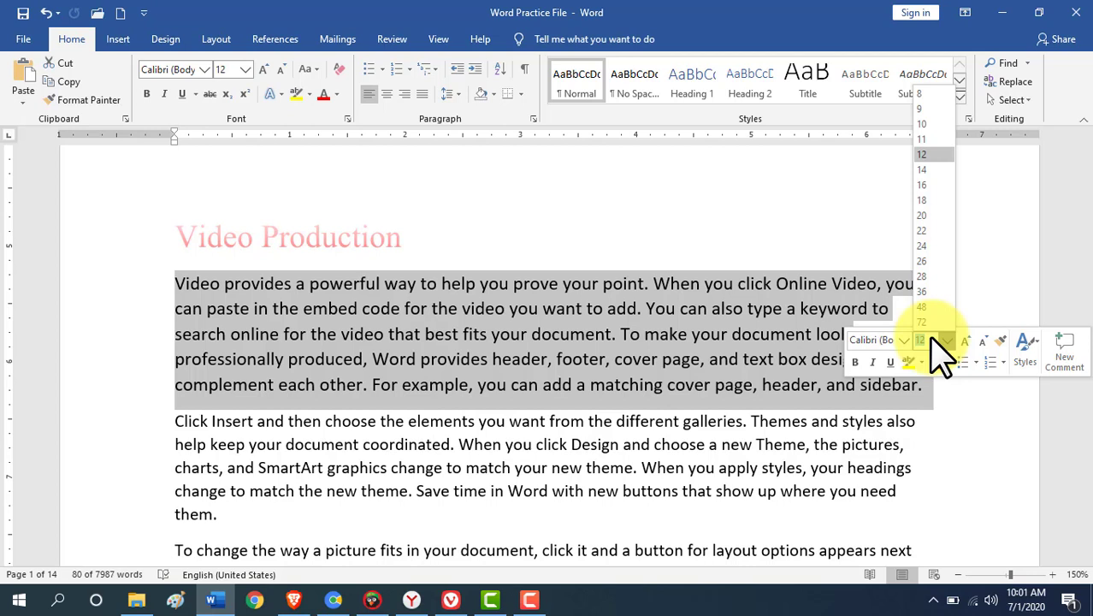
key(BackSpace)
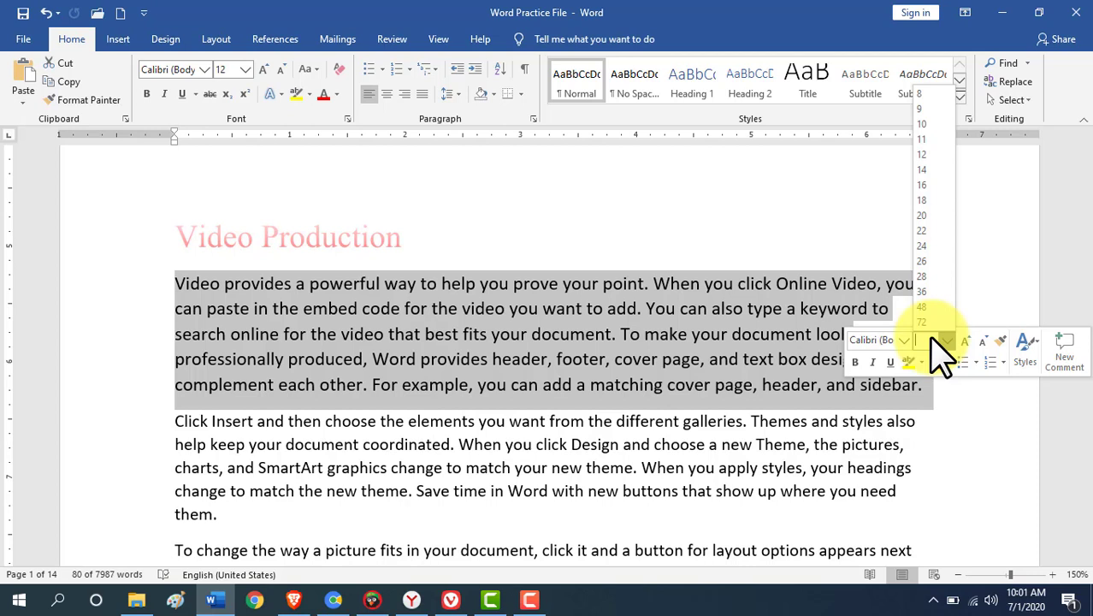
click(792, 364)
click(423, 367)
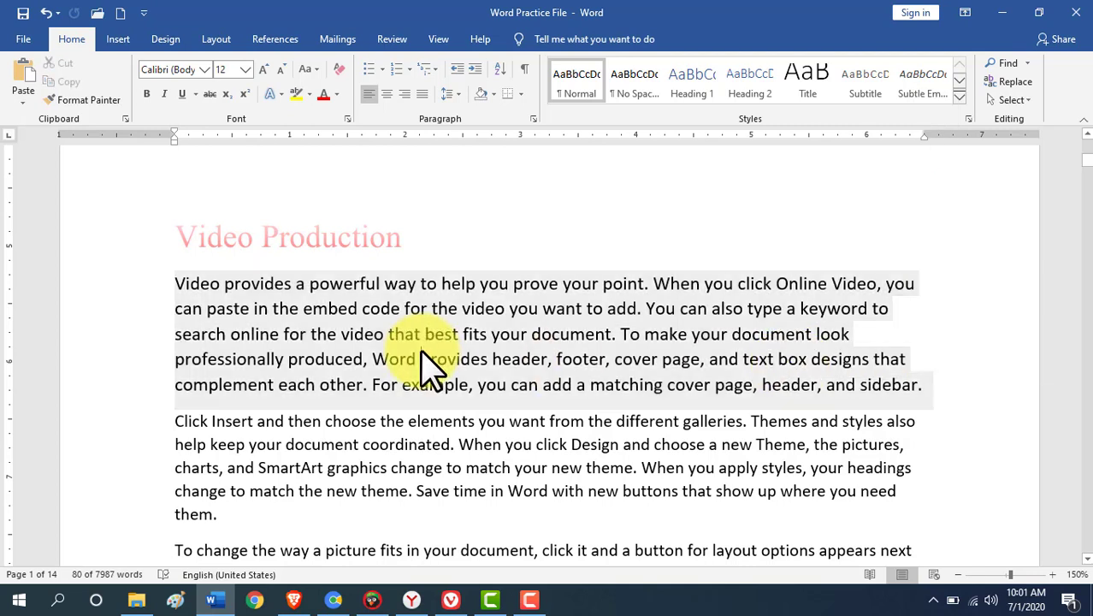
Examine the size setting of the first body paragraph in the Font dialog and leave it without changes
drag(176, 283, 966, 381)
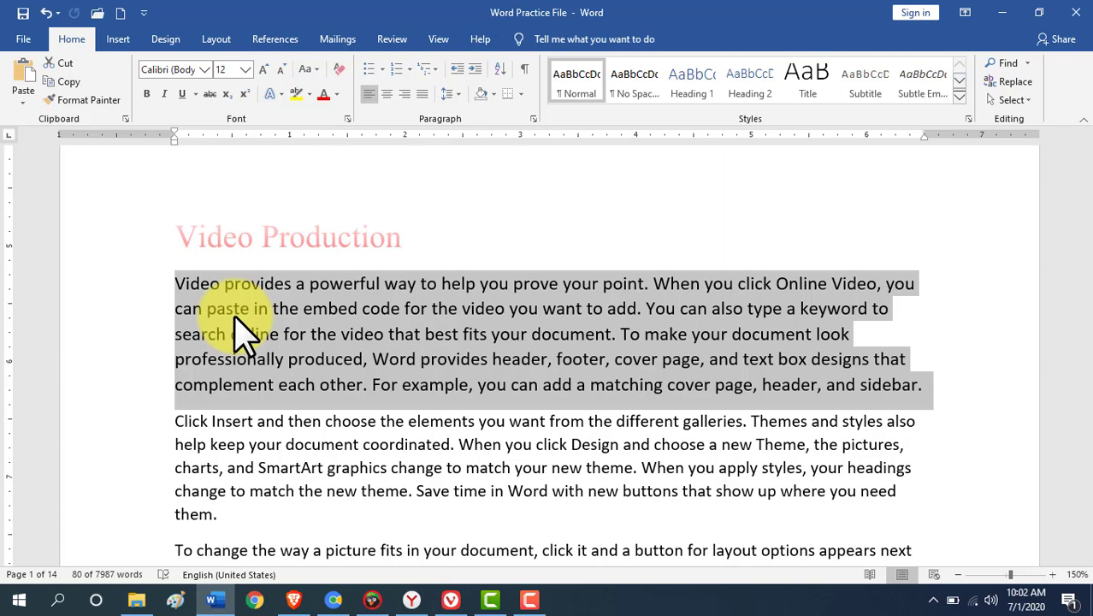
key(ctrl+d)
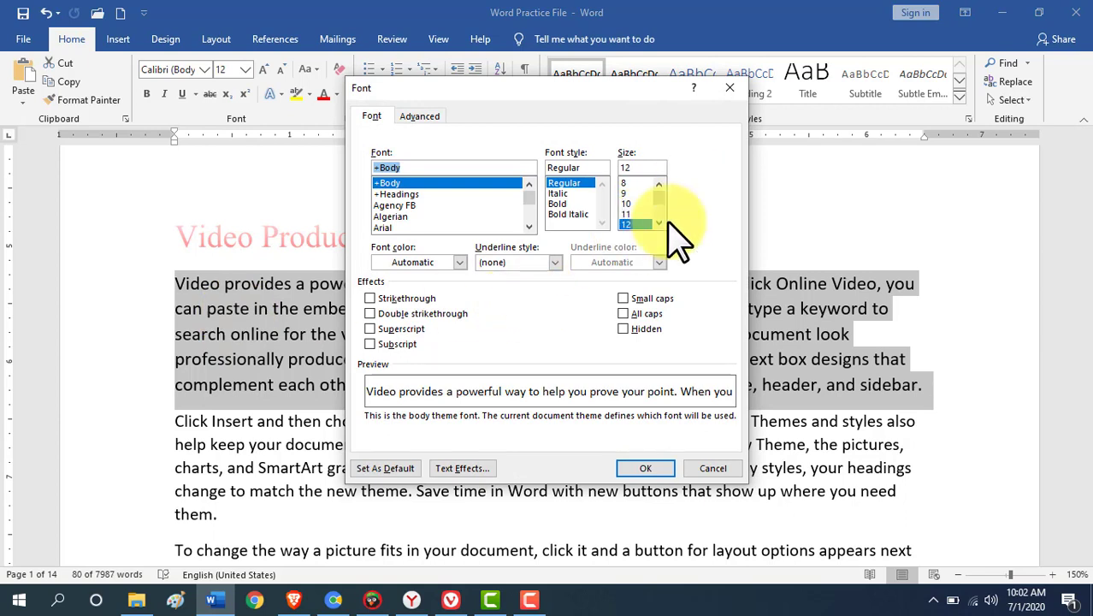
click(640, 168)
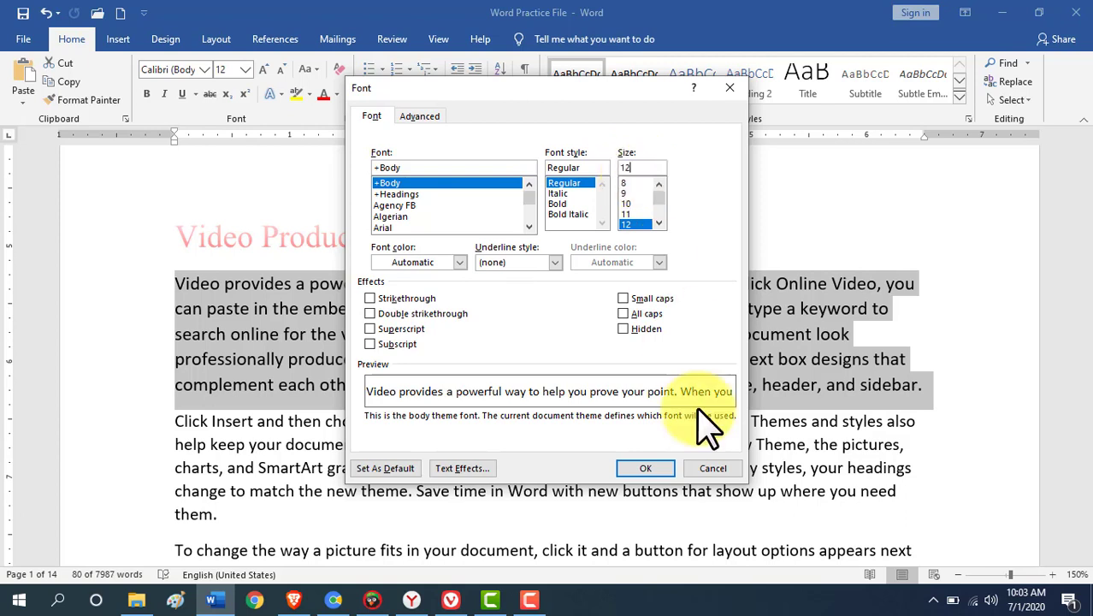
click(710, 469)
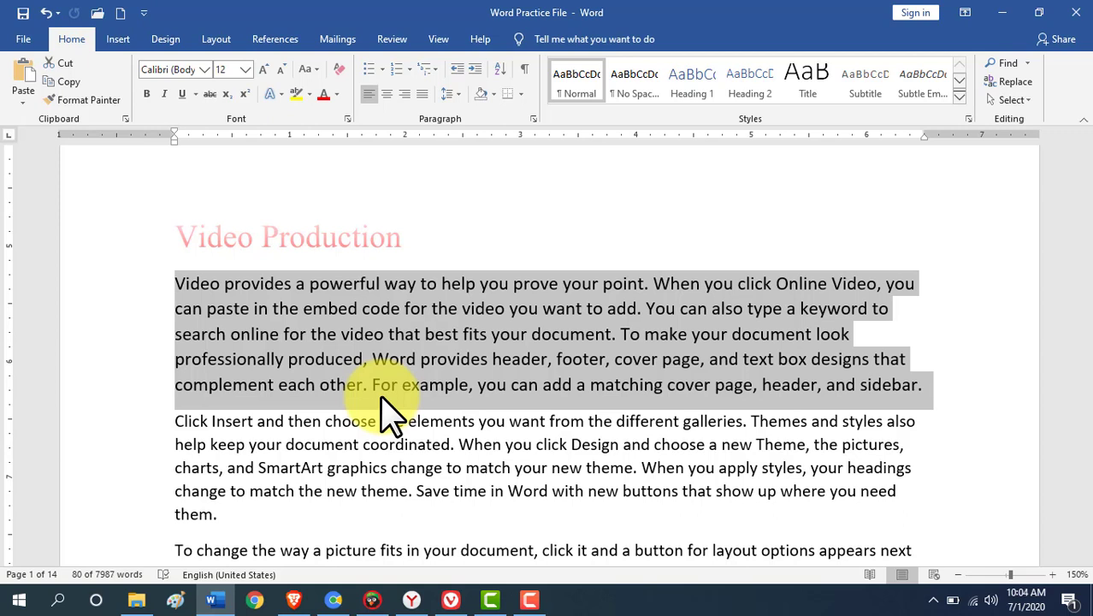
Decrease the font size of the first body paragraph by two increments to 10 and deselect it
click(243, 70)
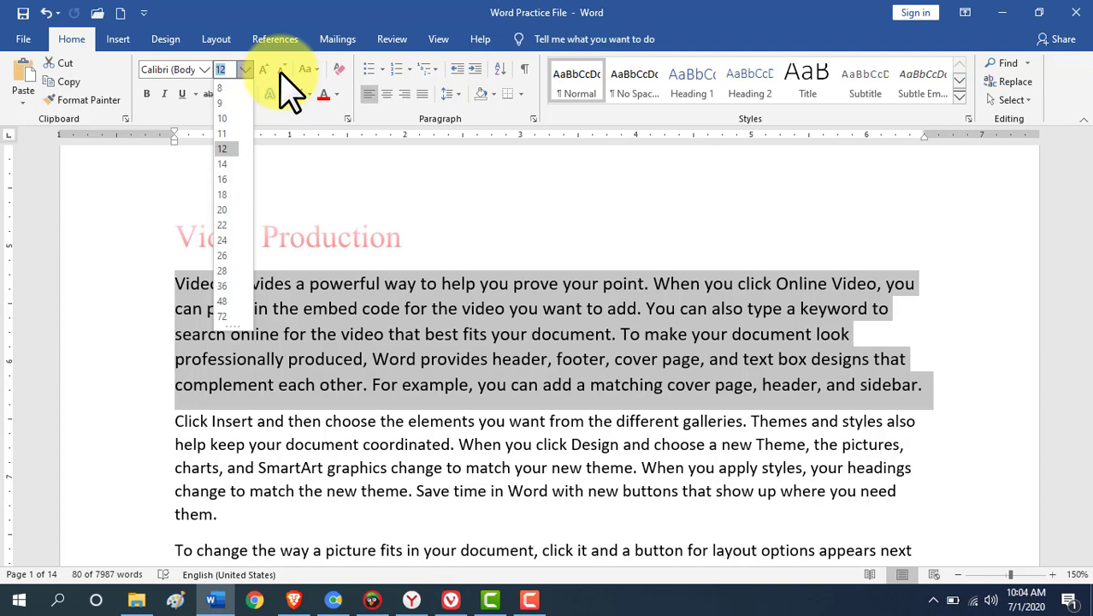
click(282, 70)
click(283, 70)
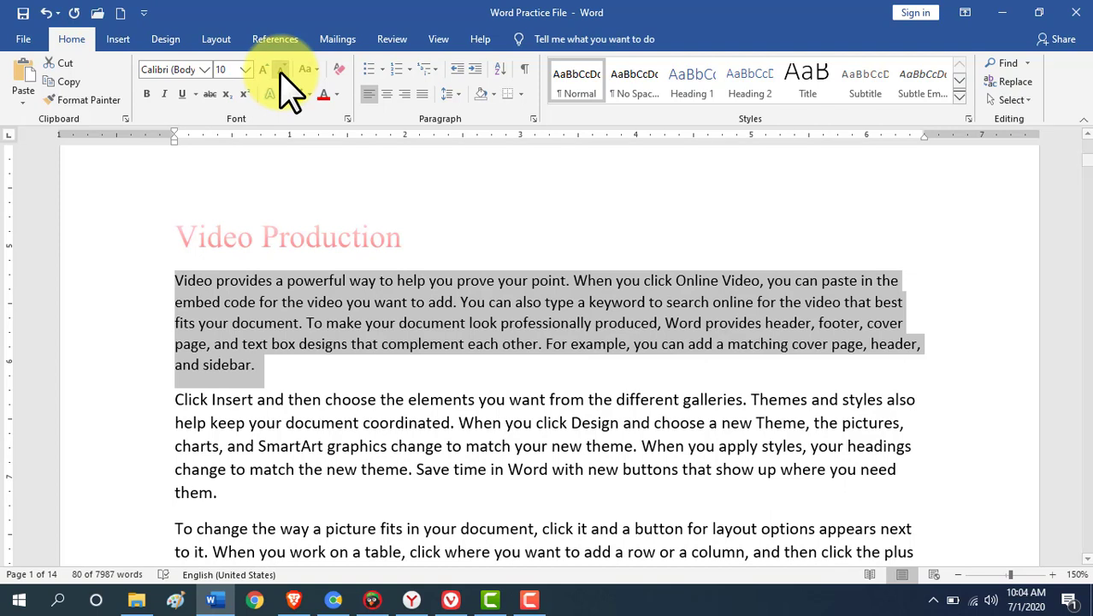
click(325, 373)
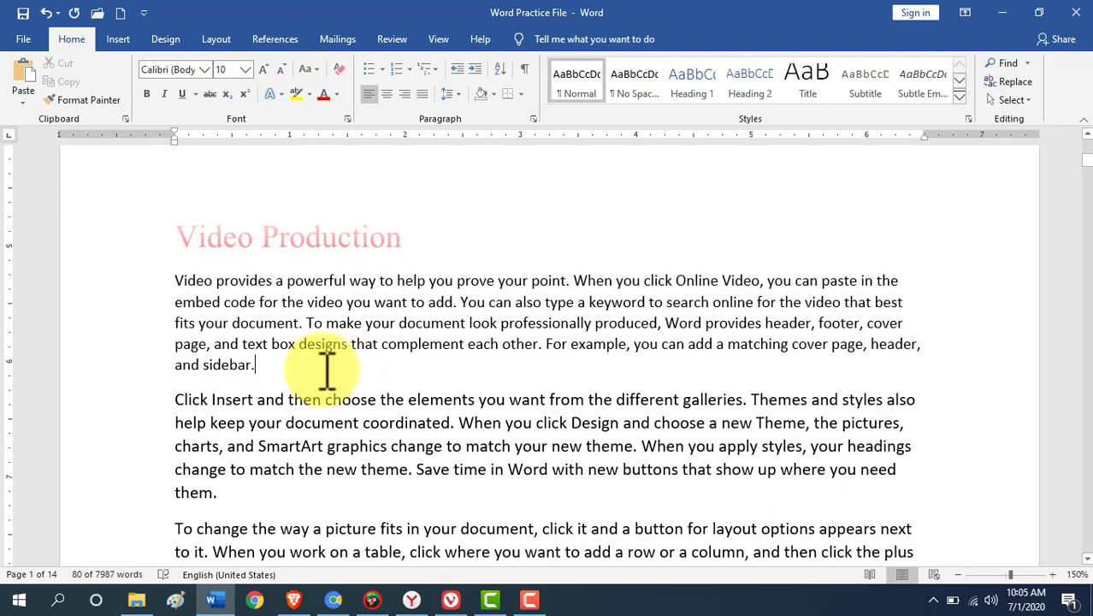
Select the first body paragraph and view the preset font sizes offered for it without applying one
drag(171, 277, 263, 375)
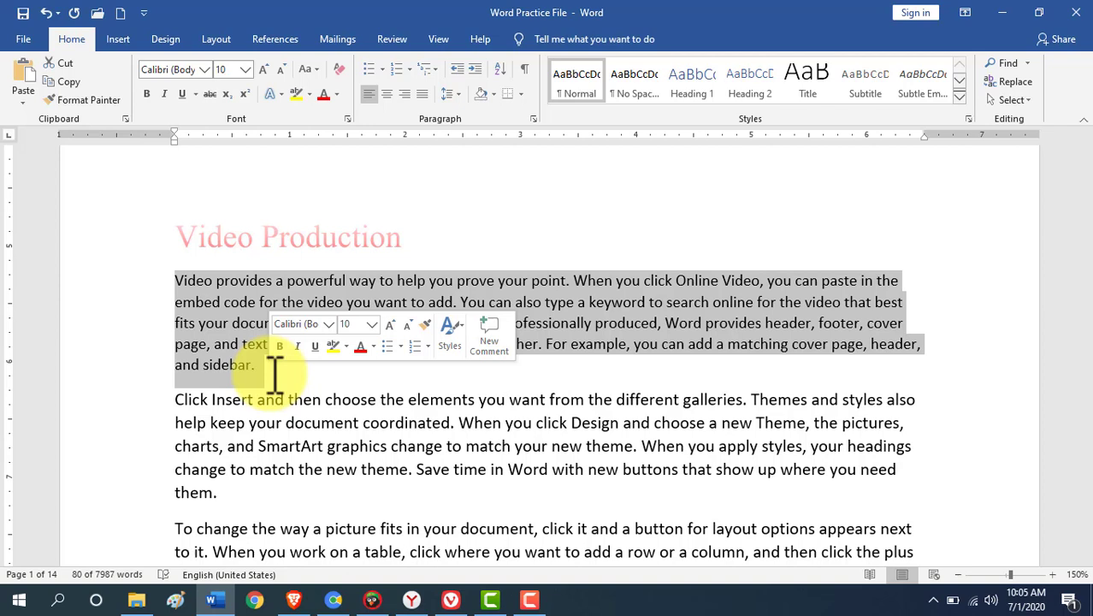
click(374, 327)
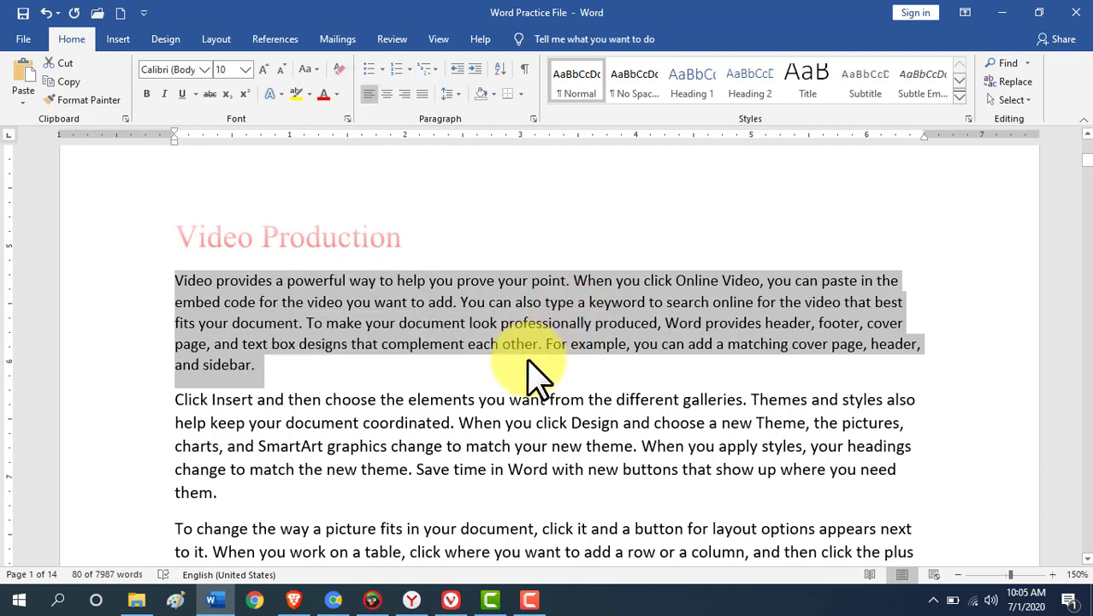
Try a size of 8 for the first body paragraph in the Font dialog and cancel the change
key(ctrl+d)
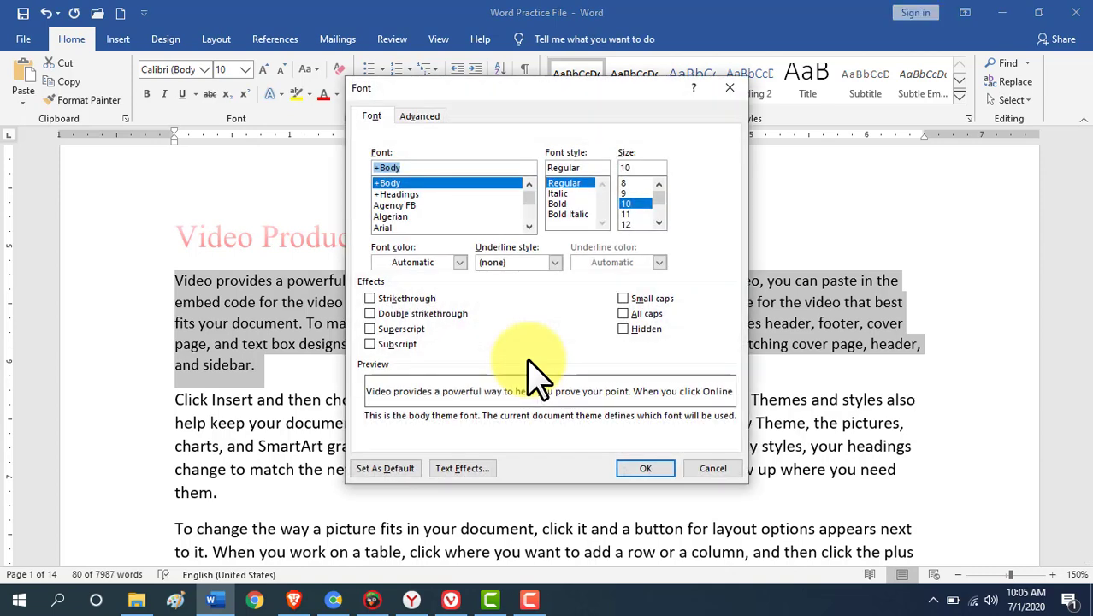
click(643, 167)
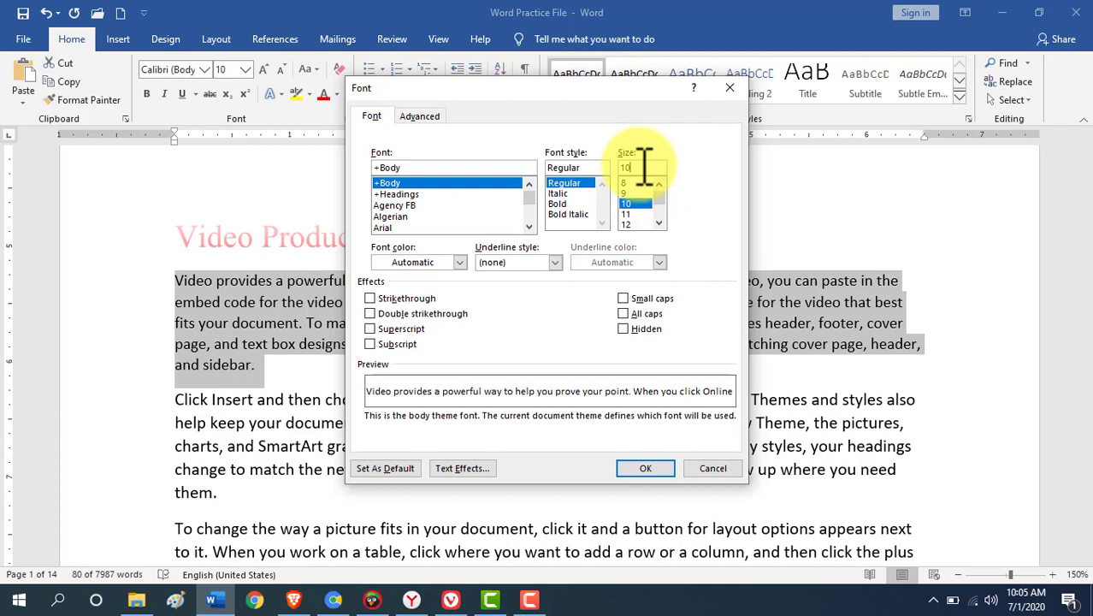
key(BackSpace)
key(BackSpace)
text(8)
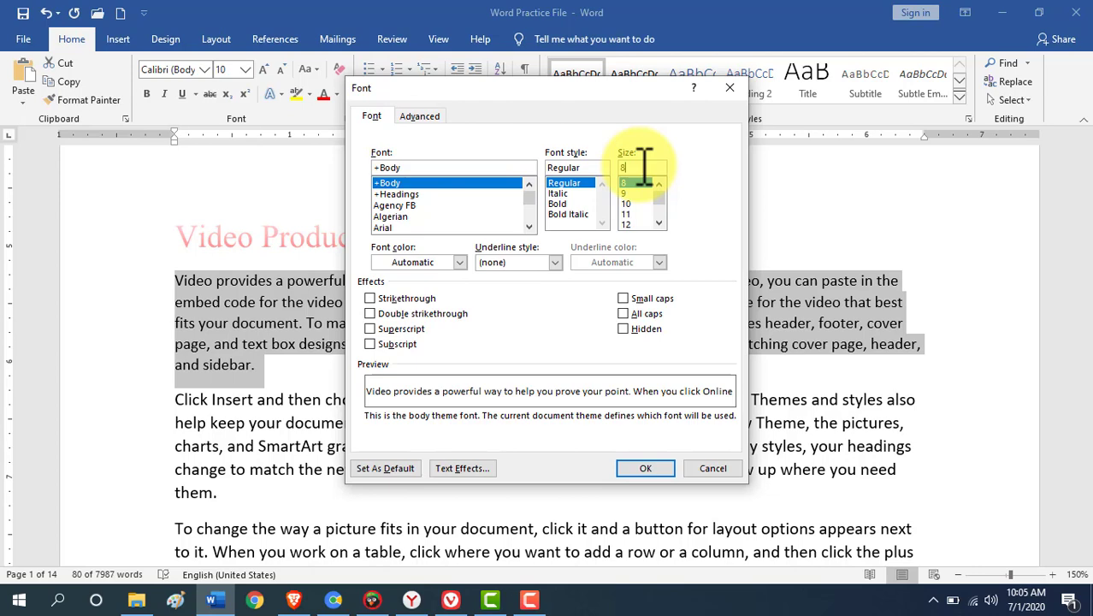
click(716, 470)
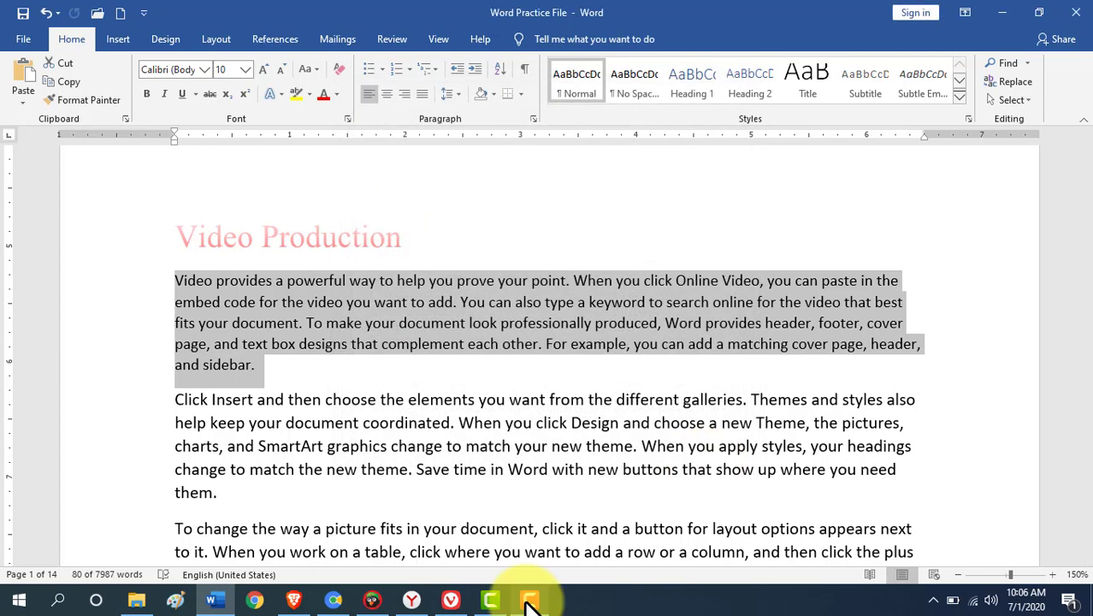
Change the font of the first body paragraph to Times New Roman
click(204, 71)
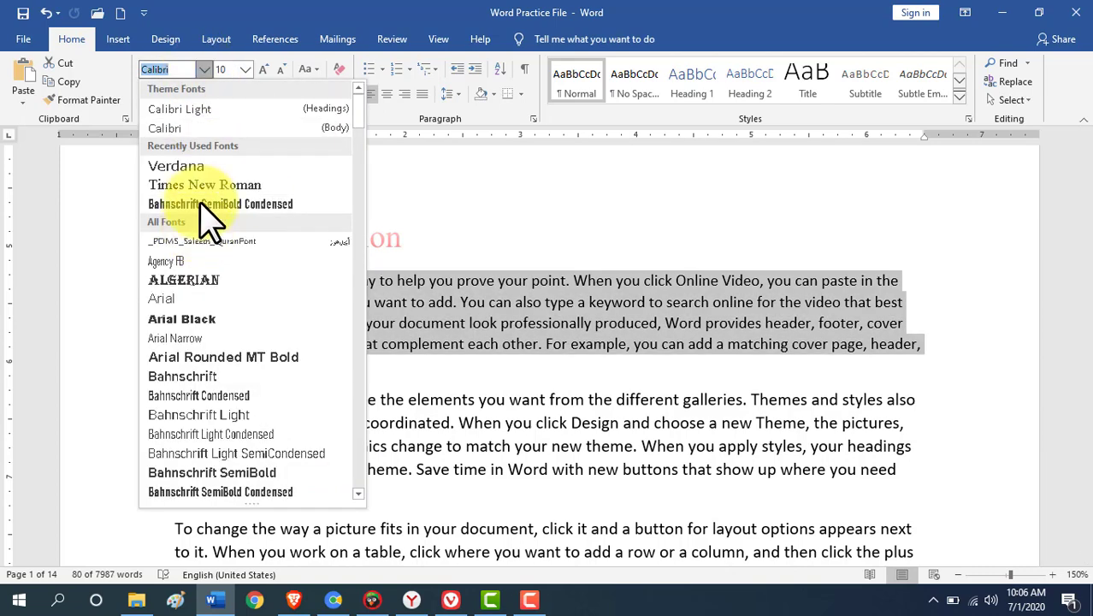
click(205, 184)
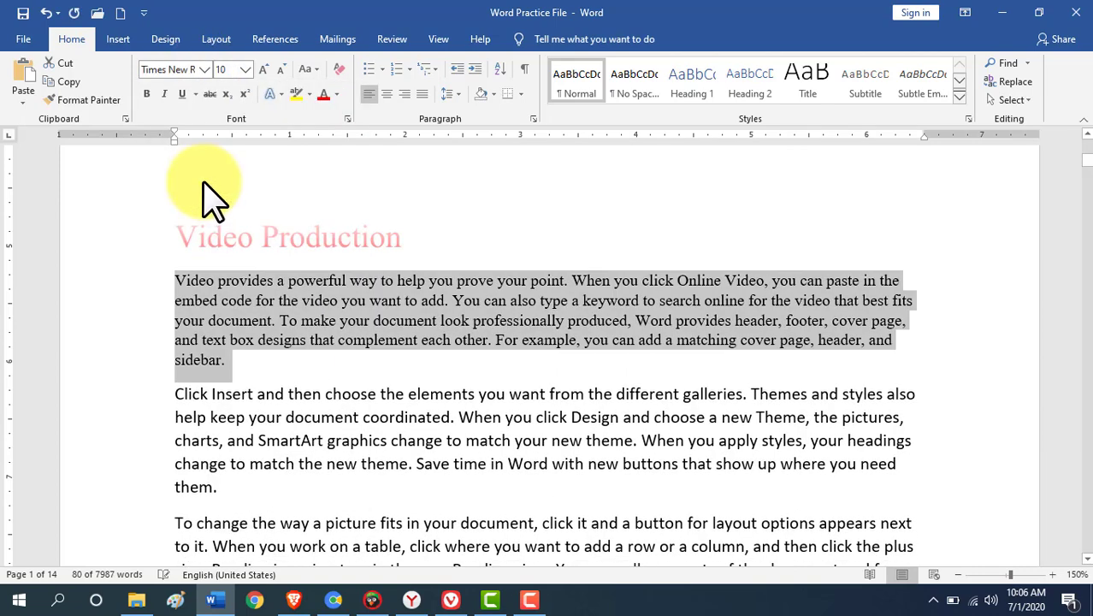
Set the font size of the first body paragraph to 36 from the preset sizes
click(1053, 575)
click(1053, 575)
click(1053, 574)
click(1053, 575)
click(1053, 575)
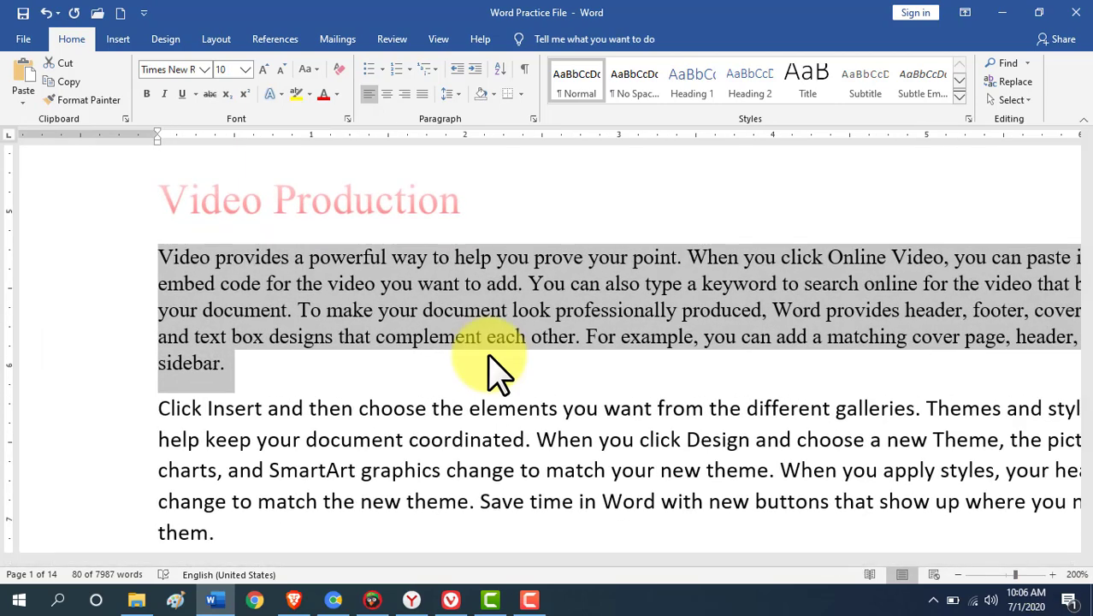
scroll(299, 377, down, 1)
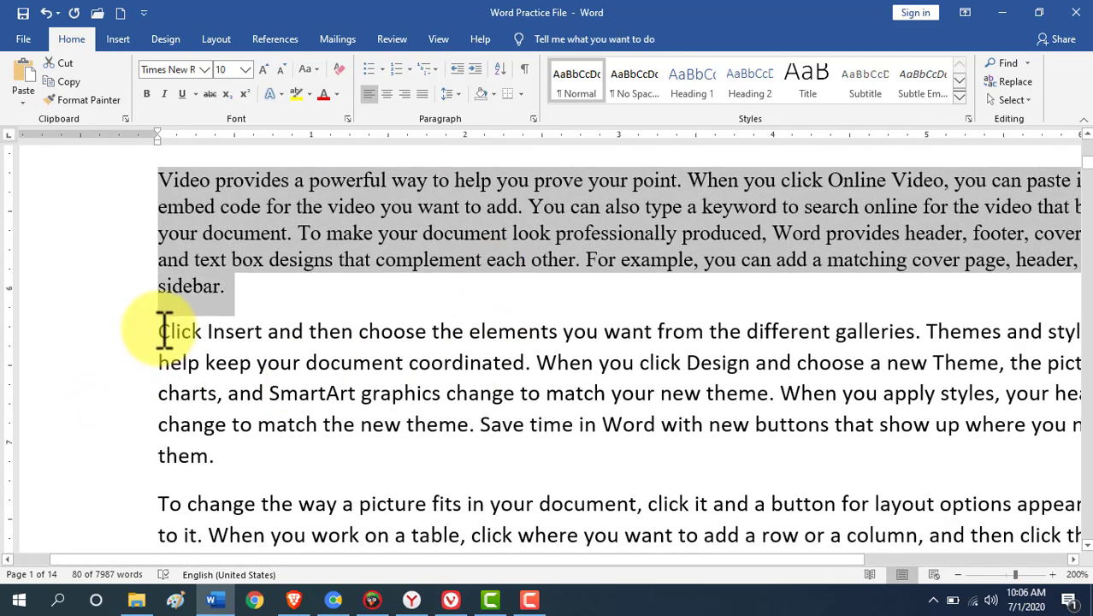
drag(161, 333, 229, 464)
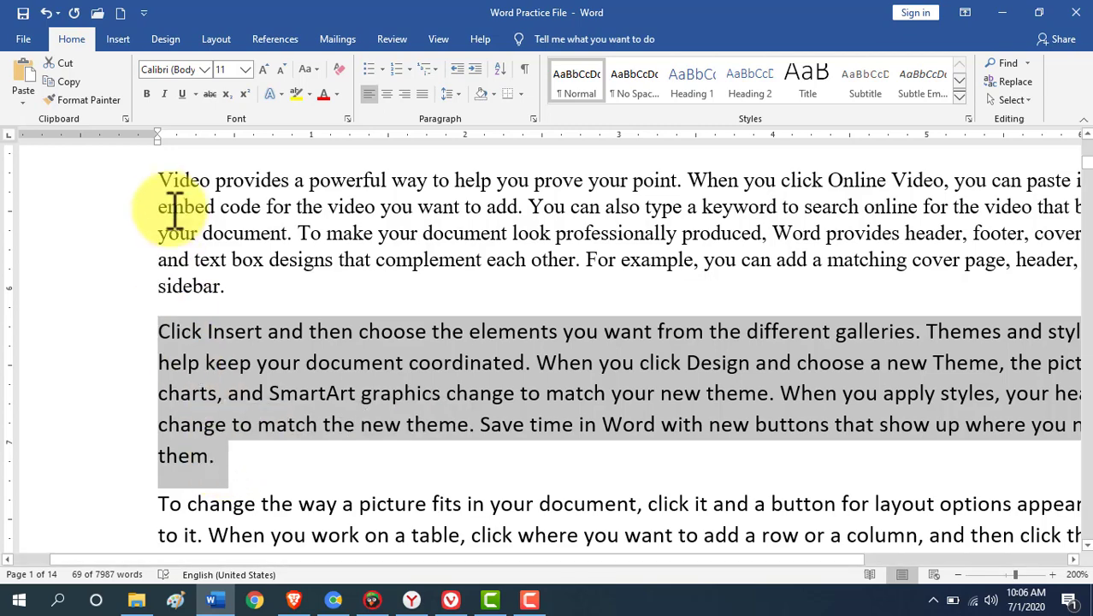
drag(161, 181, 235, 287)
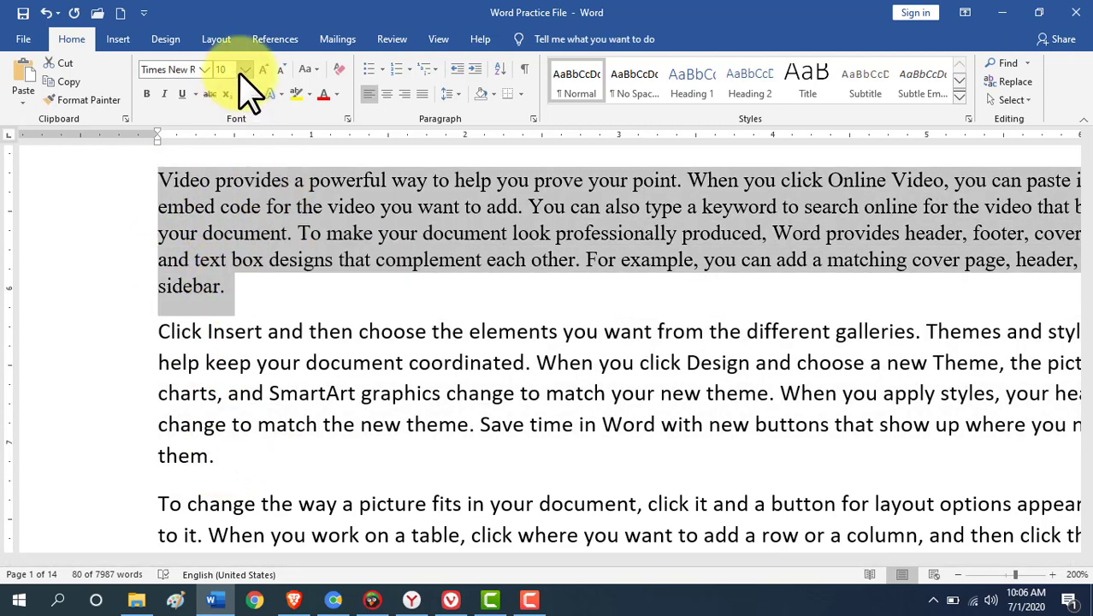
click(245, 70)
click(229, 285)
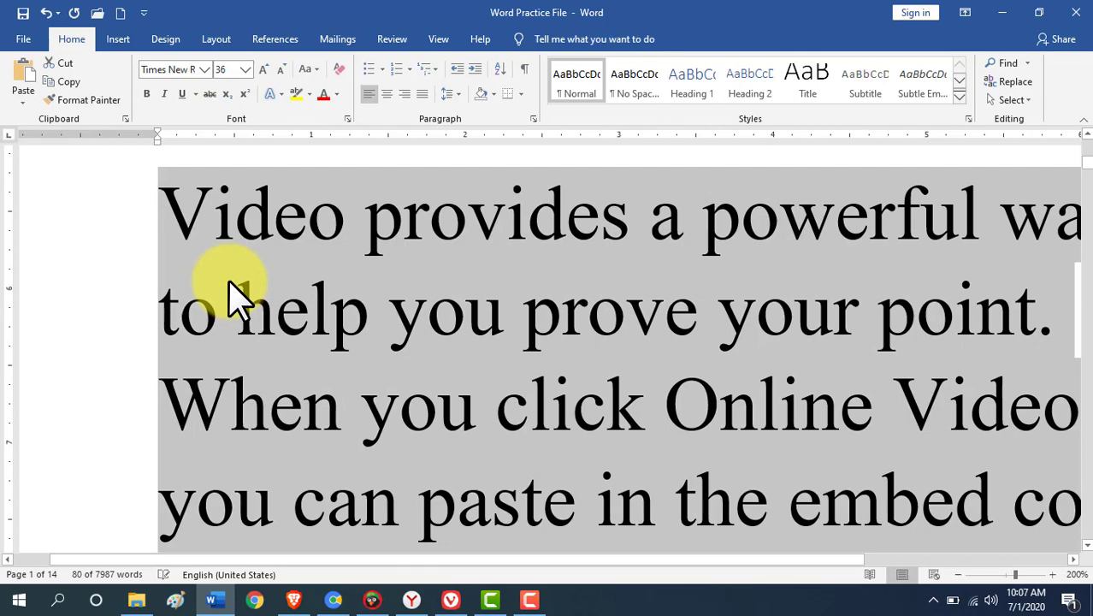
Apply font size 8 to the third body paragraph, starting "To change the way a picture fits", and undo it
scroll(231, 287, down, 10)
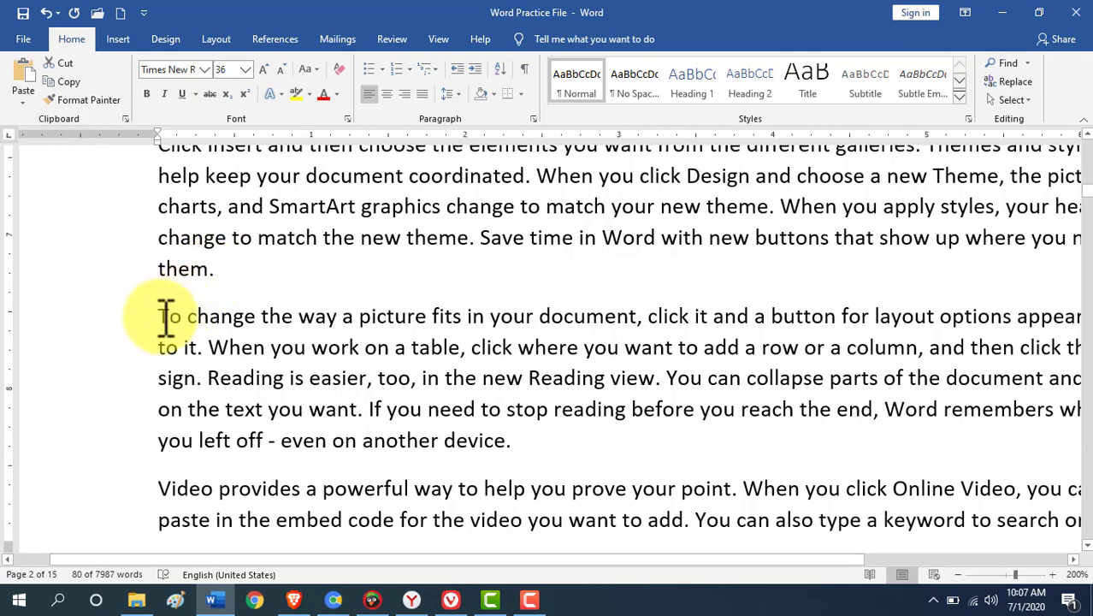
drag(161, 317, 519, 447)
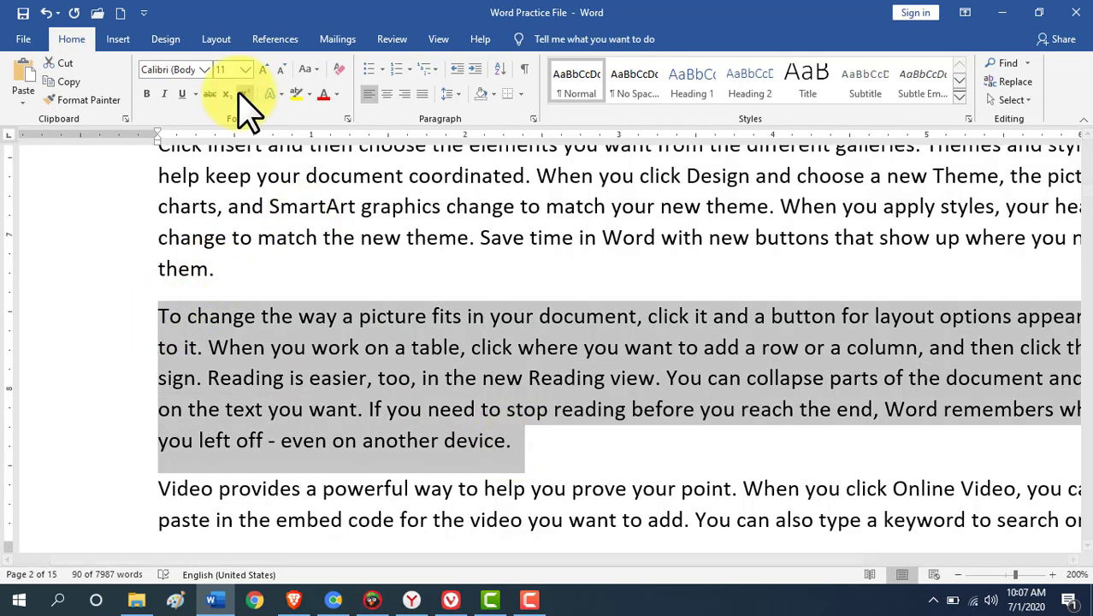
click(245, 70)
click(231, 127)
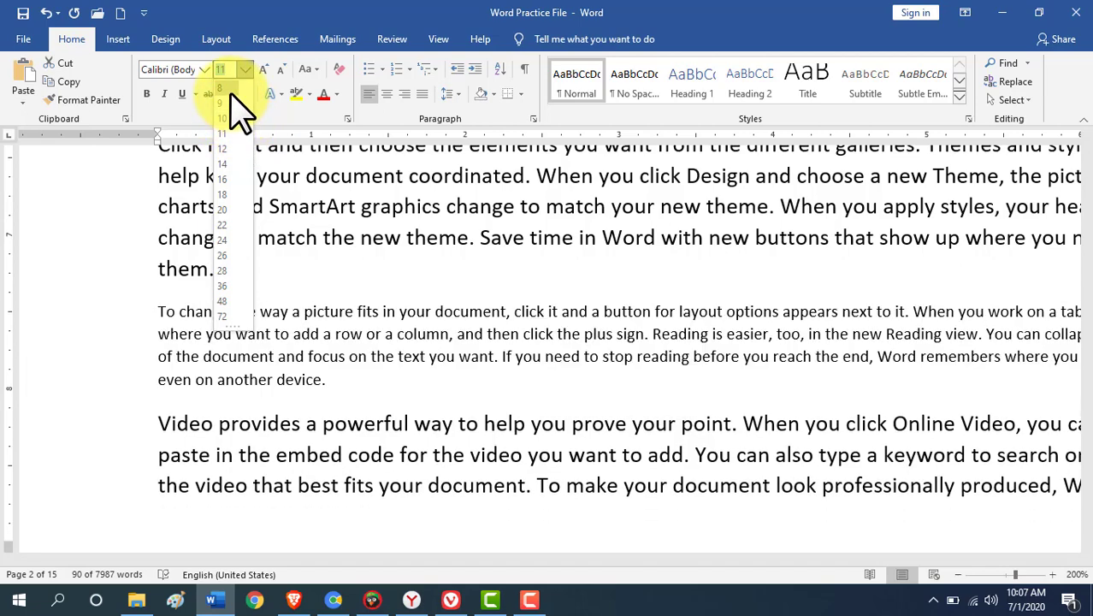
click(224, 90)
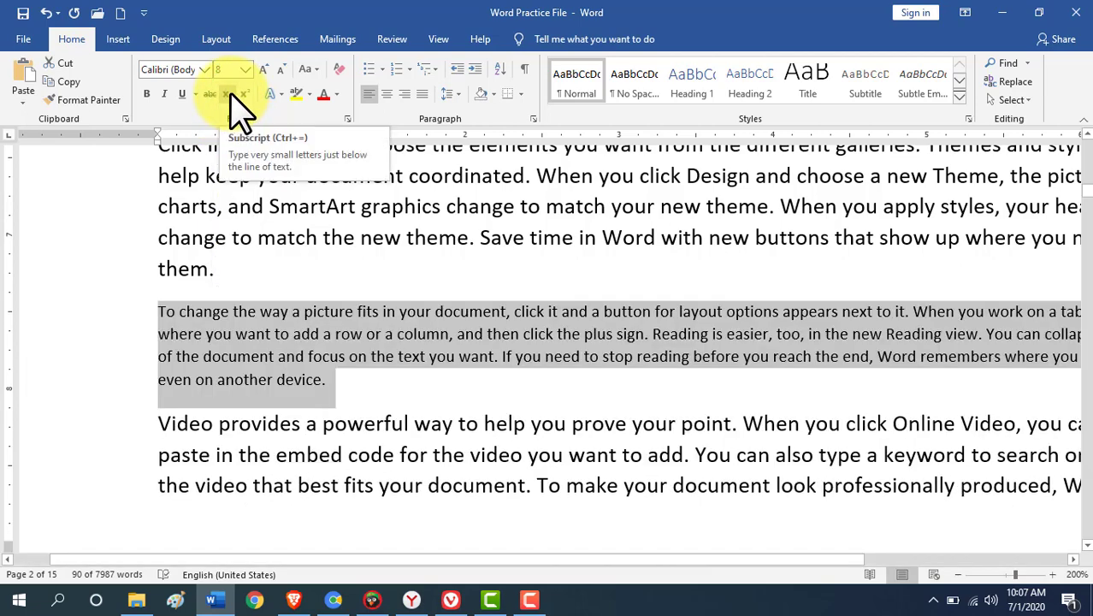
key(ctrl+z)
Increase the font size of the third body paragraph by three increments to 16
click(270, 85)
click(270, 86)
click(270, 85)
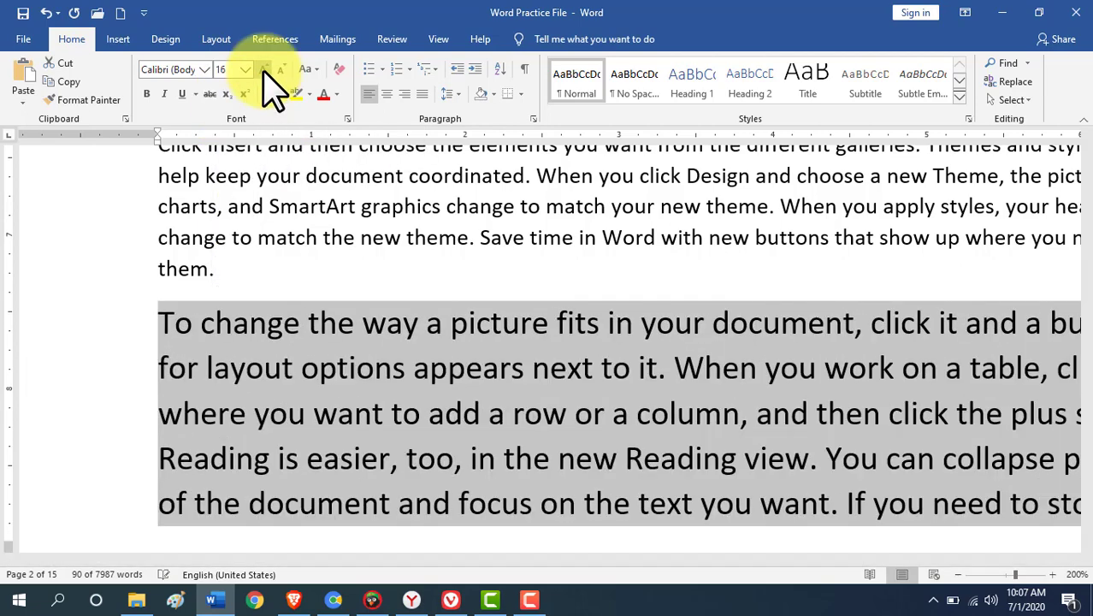
Decrease the font size of the third body paragraph by four increments and deselect the text
click(282, 70)
click(282, 71)
click(282, 70)
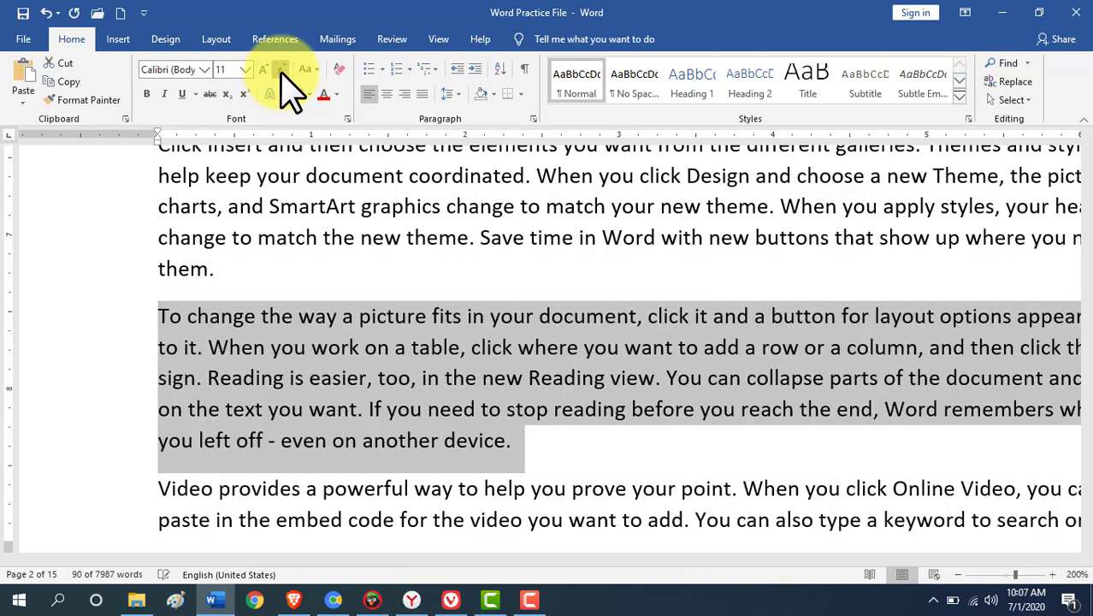
click(281, 71)
click(281, 279)
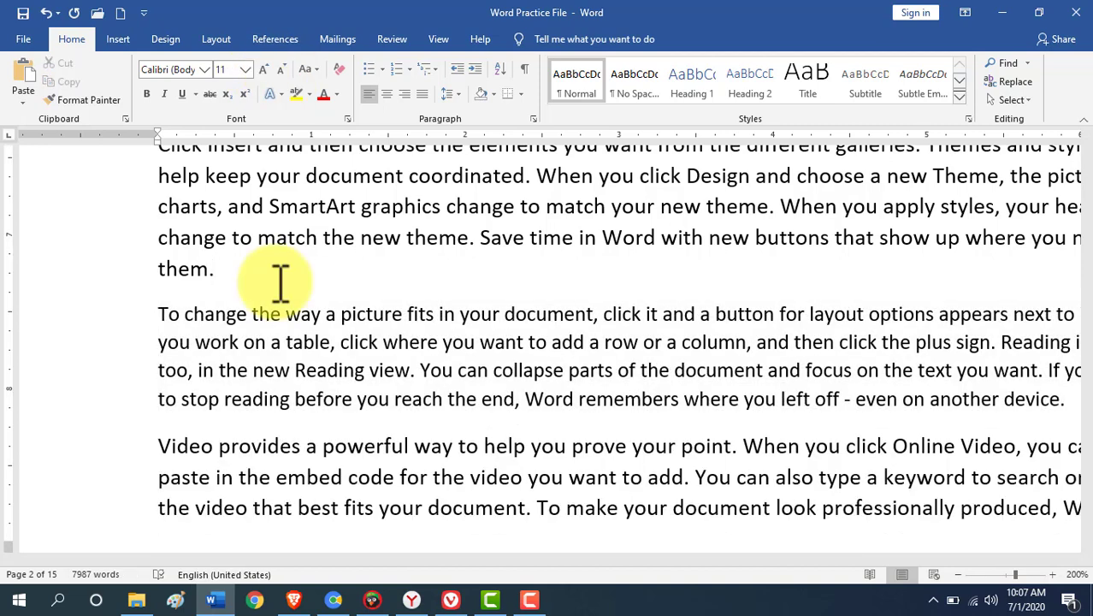